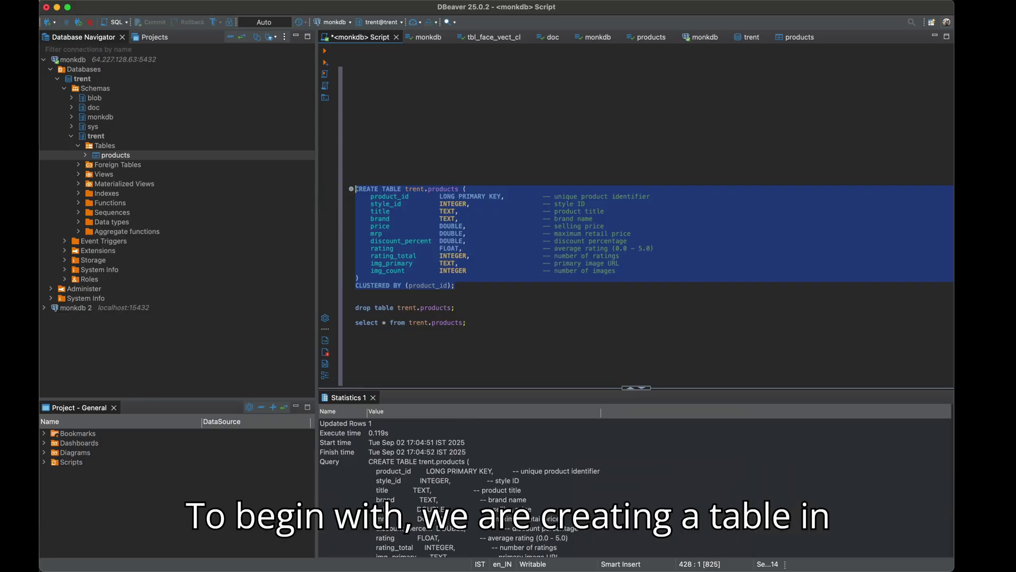
Run python3 watchdog_.py in the VS Code terminal to watch csv_folder
left_click(385, 434)
key("super+Tab")
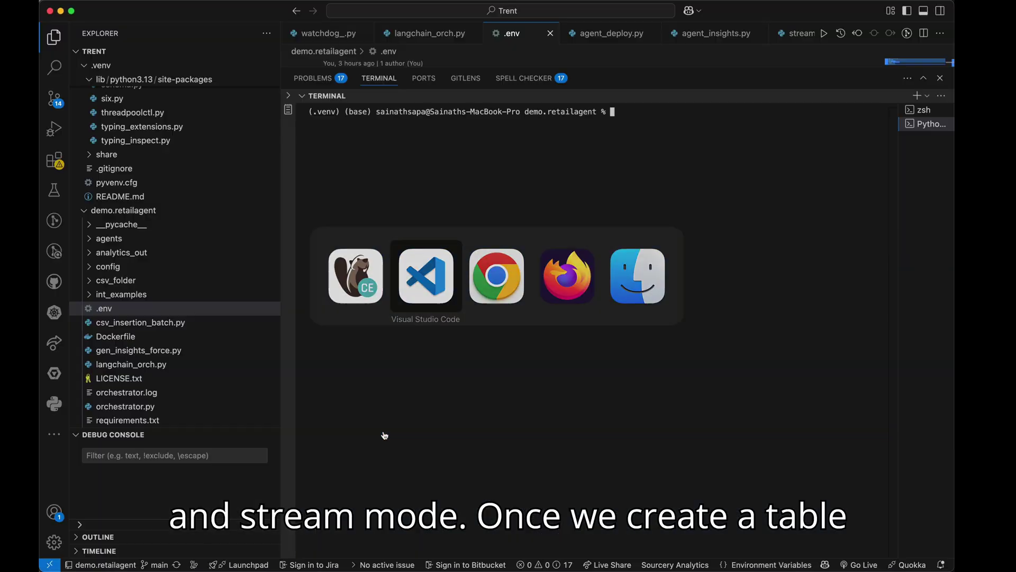
type("python3 ")
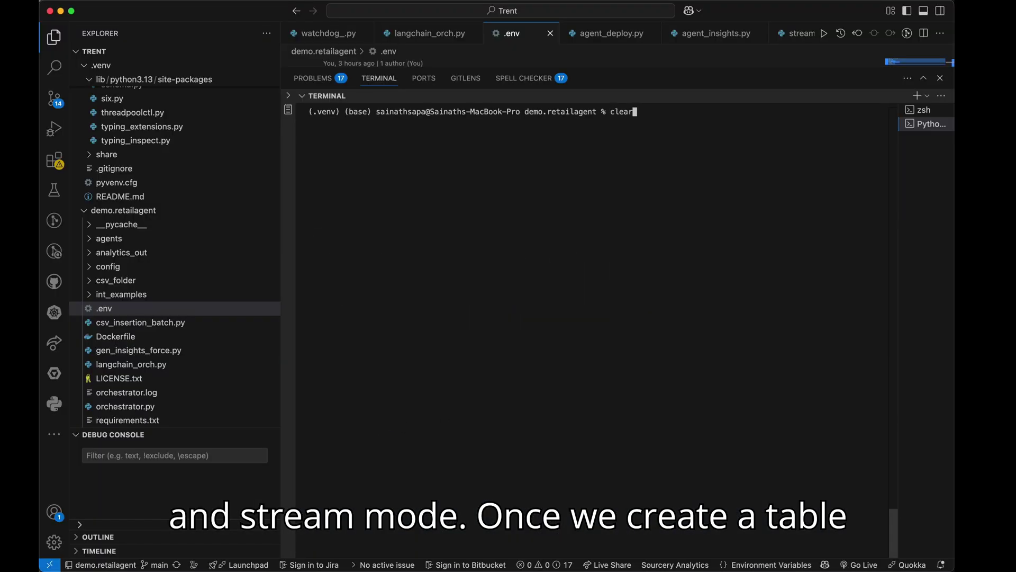
type("watchdog_.py")
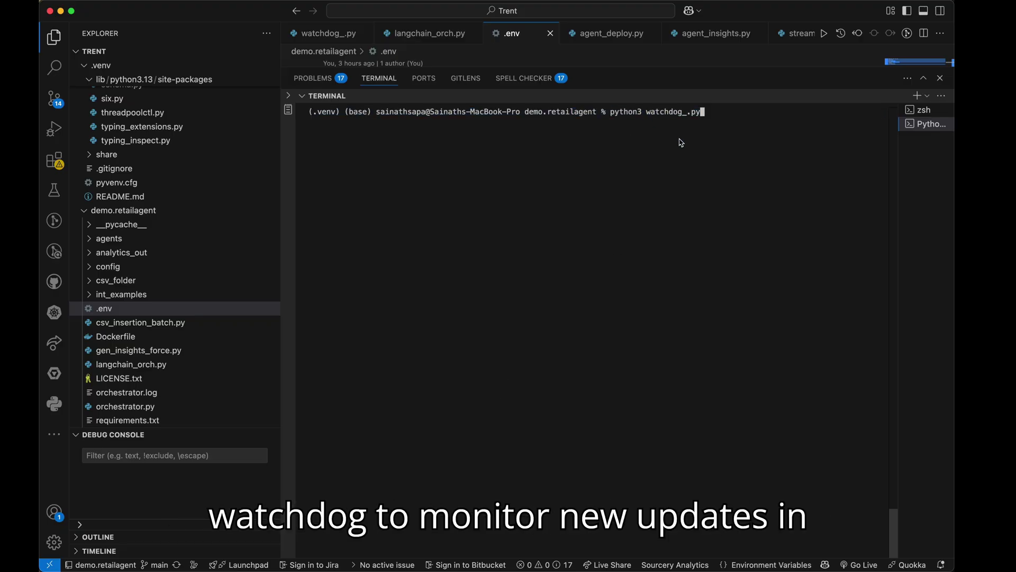
key("Return")
key("super+Tab")
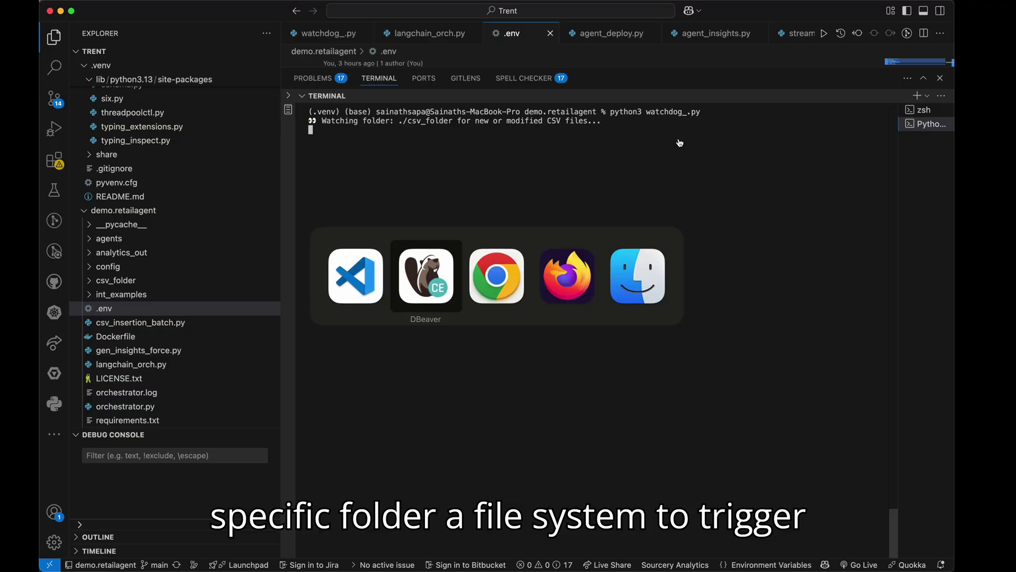
Clear the part_4 CSV from csv_folder, then select part_5 in the five-part tab
key("Tab")
key("Tab")
key("Tab")
key("super")
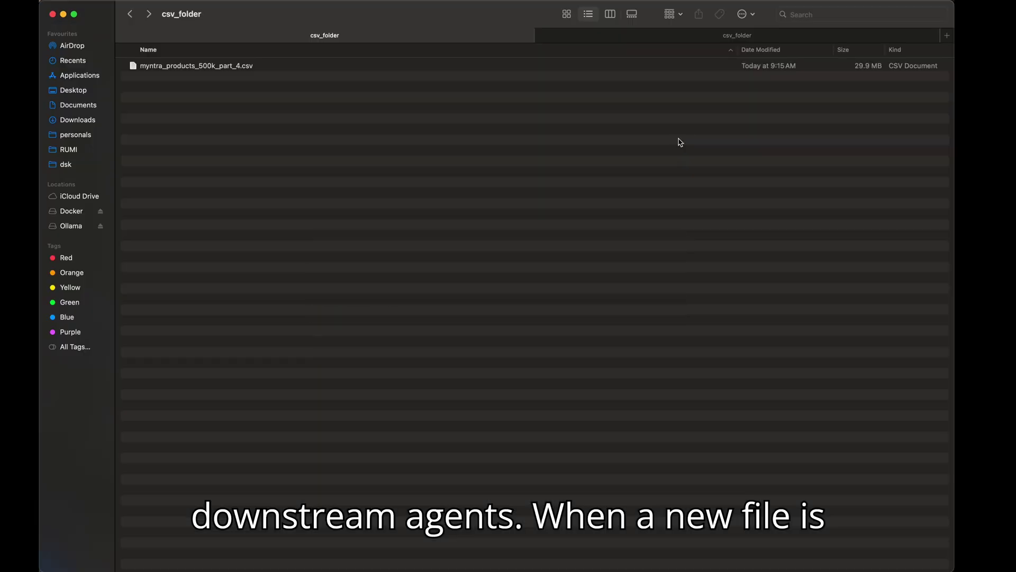
left_click(240, 68)
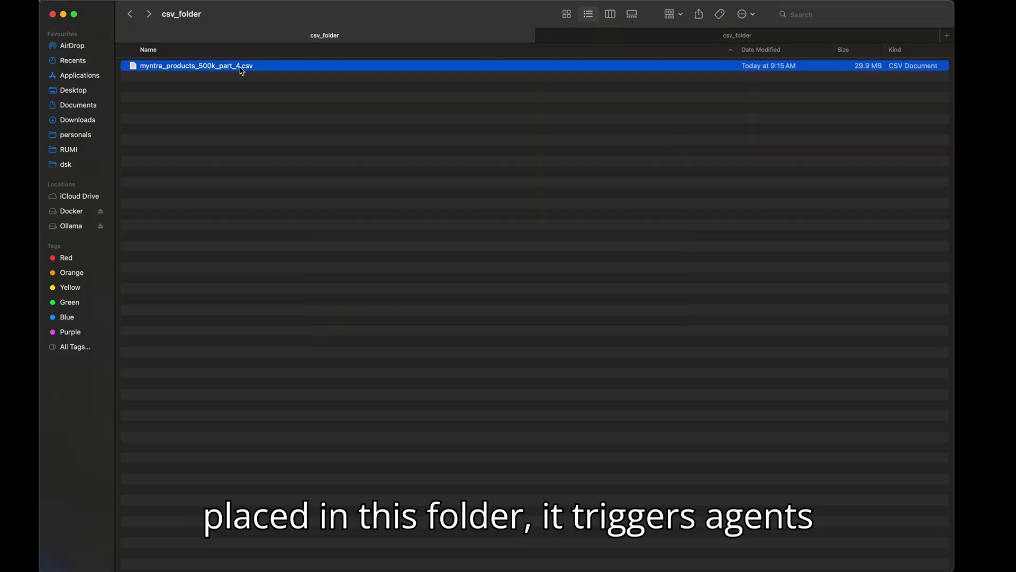
left_click(643, 37)
left_click(389, 81)
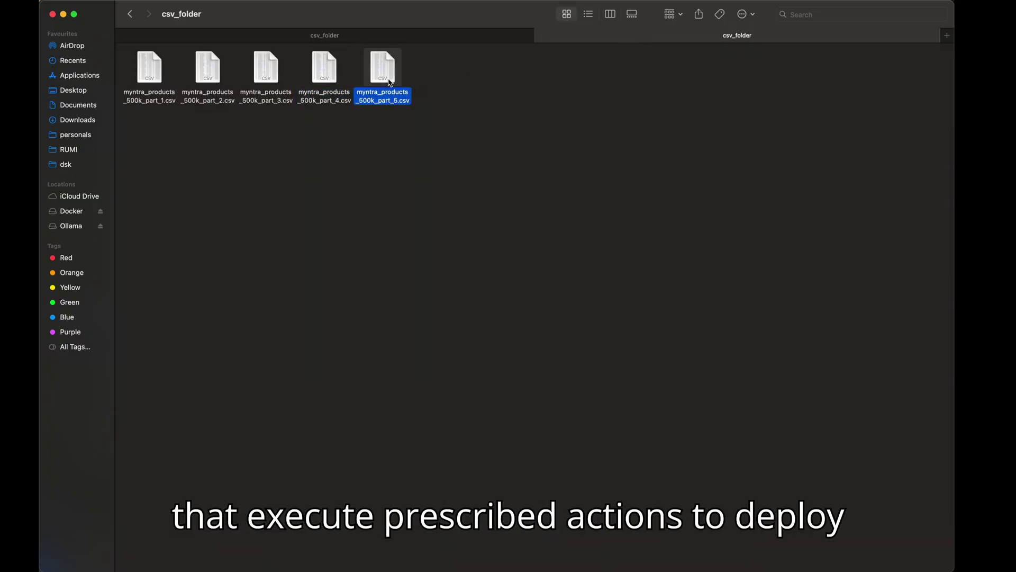
key("super+Tab")
Run select * from trent.products, which returns no rows
key("super+Tab")
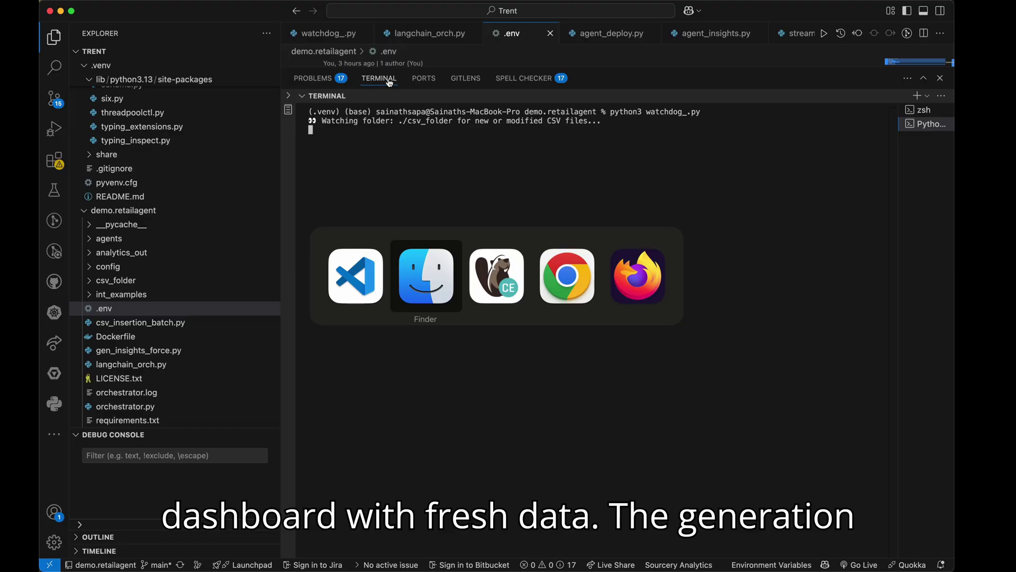
key("super+Tab")
left_click(433, 322)
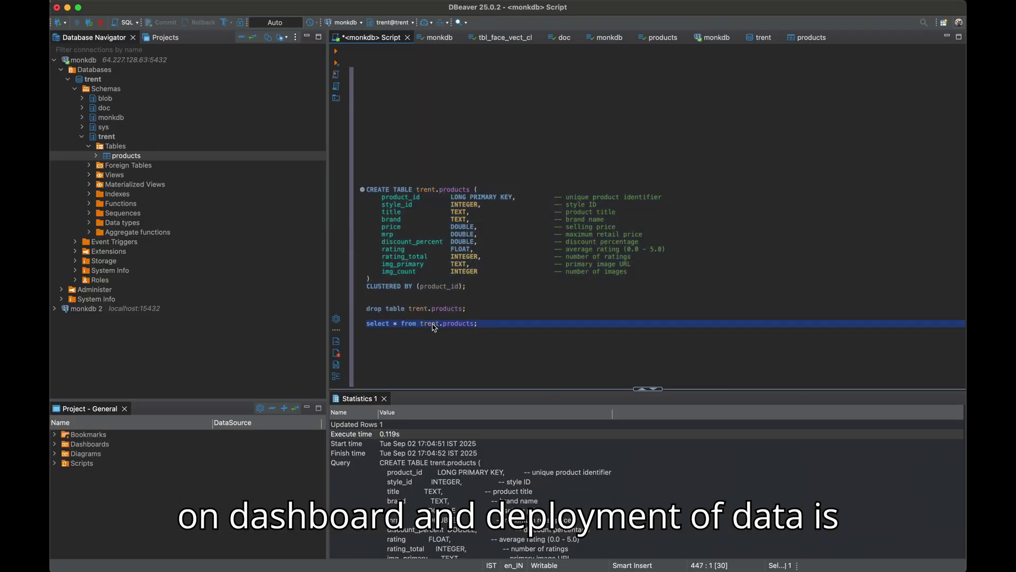
key("ctrl+Return")
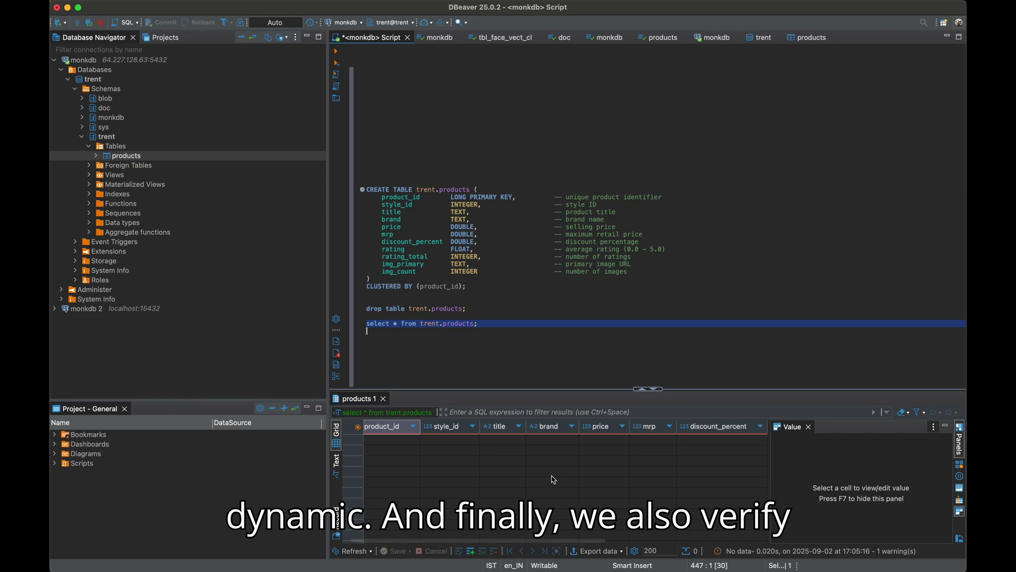
Add and run select COUNT(*) from trent.products, showing 0
left_click(510, 327)
key("Return")
key("Return")
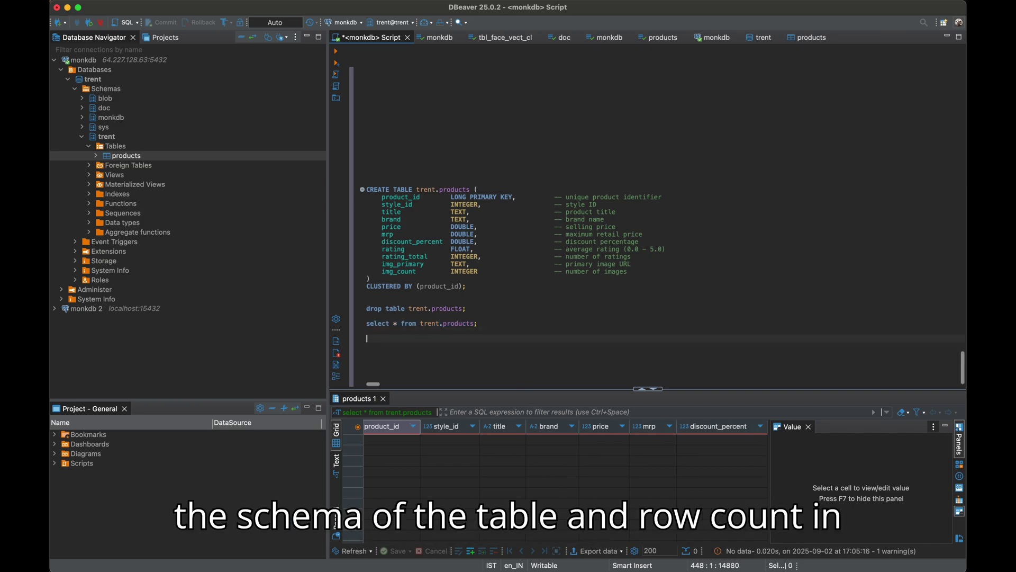
type("select COUNT(*) from trent.products;")
key("ctrl+Return")
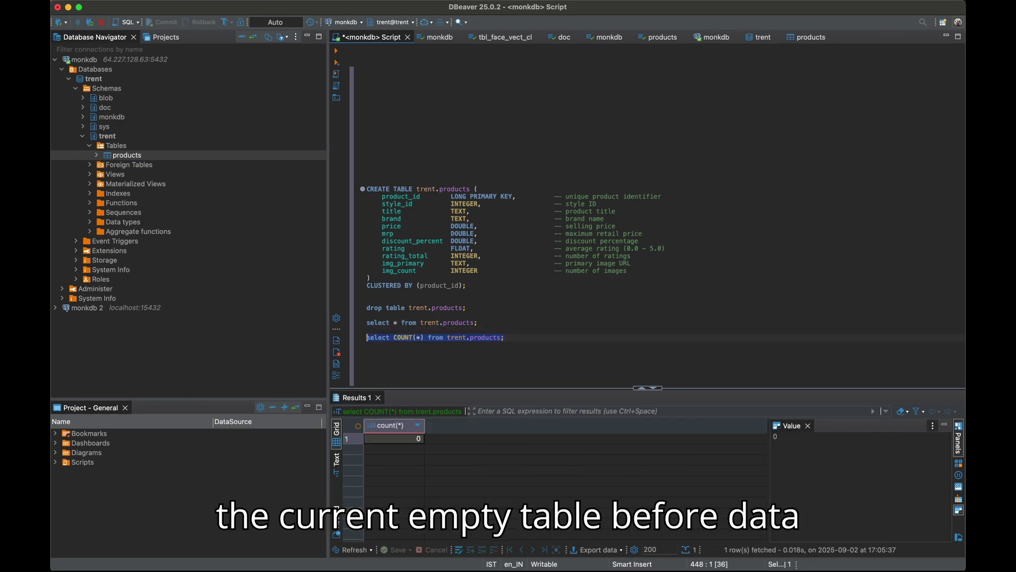
key("super+Tab")
key("super+Tab")
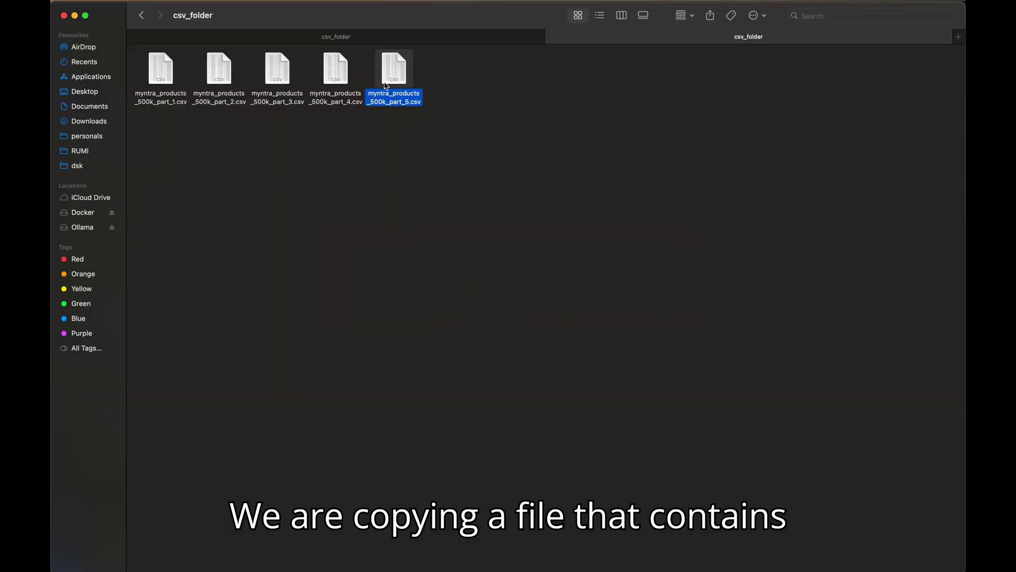
Copy myntra_products_500k_part_5.csv and paste it into the empty csv_folder tab
right_click(390, 79)
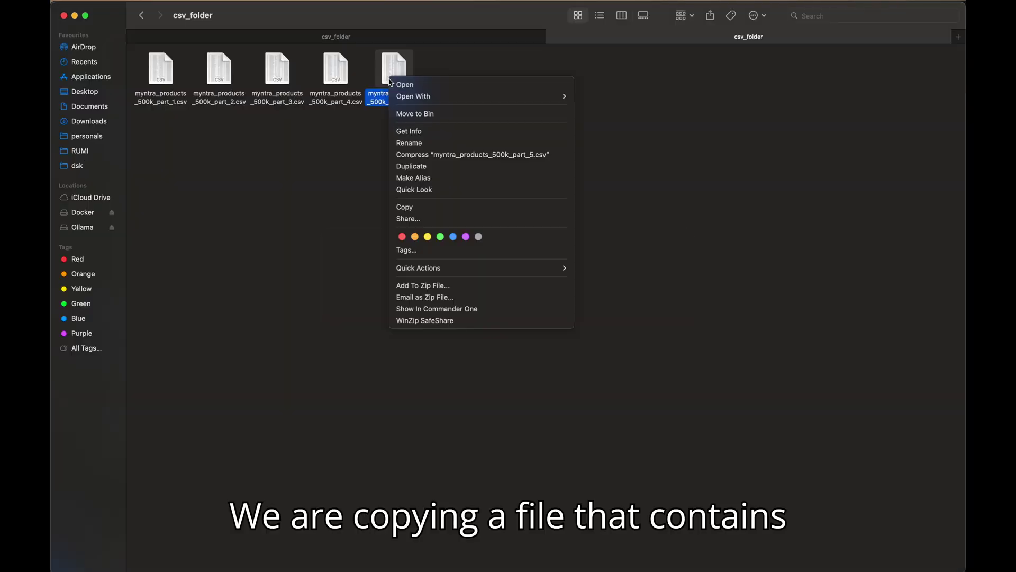
left_click(405, 207)
left_click(746, 36)
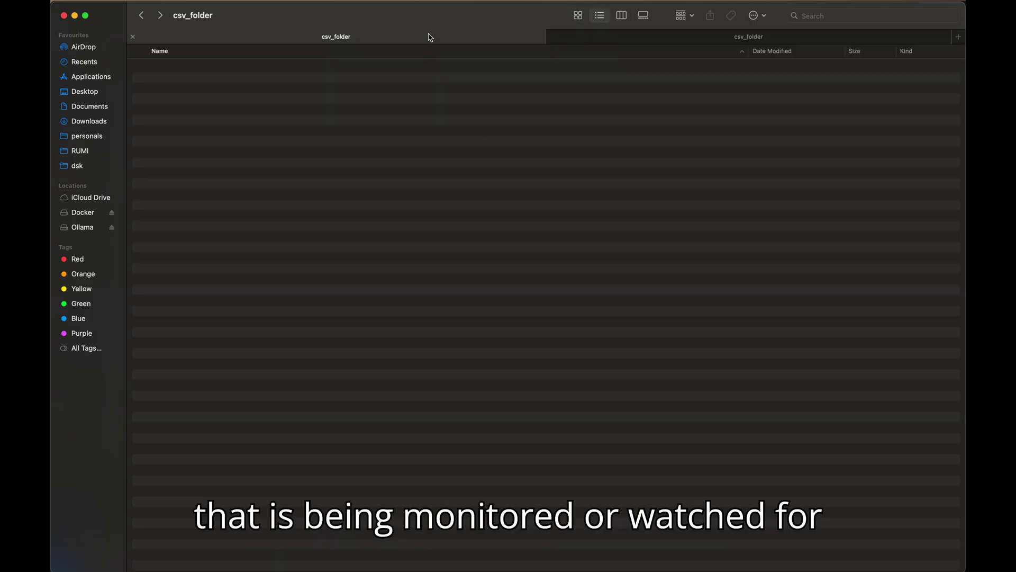
right_click(410, 172)
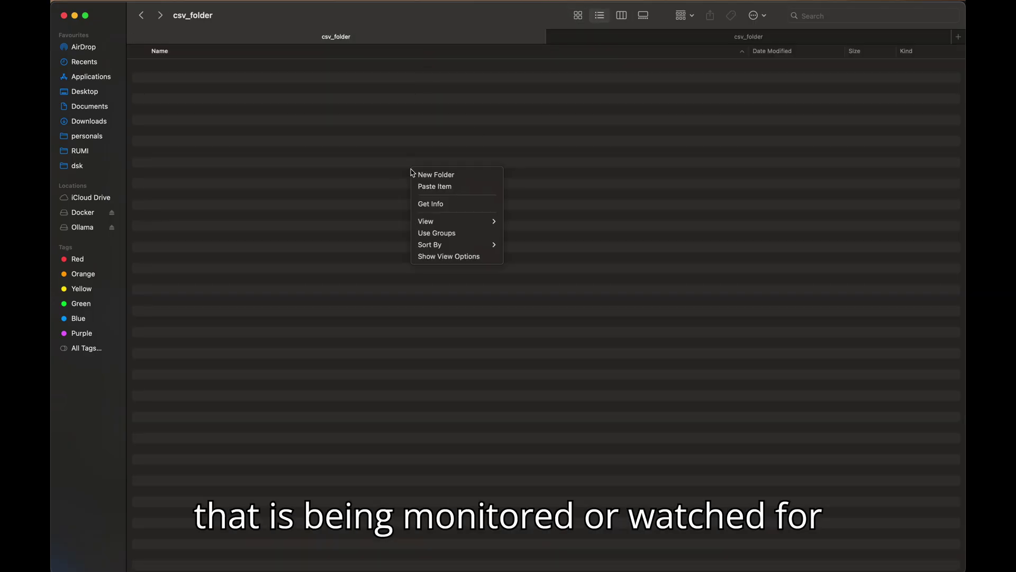
left_click(436, 188)
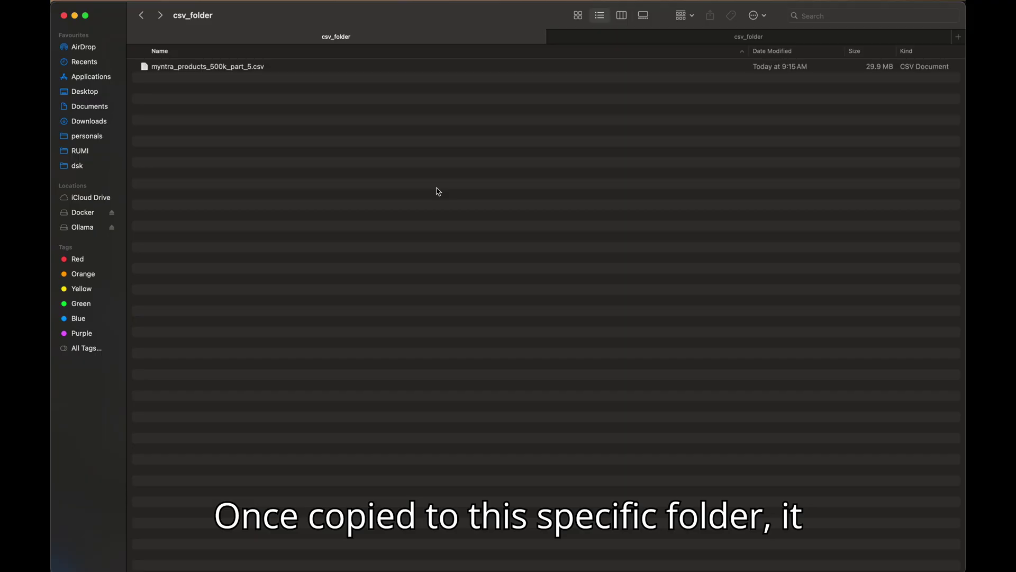
key("super+Tab")
key("super+Tab")
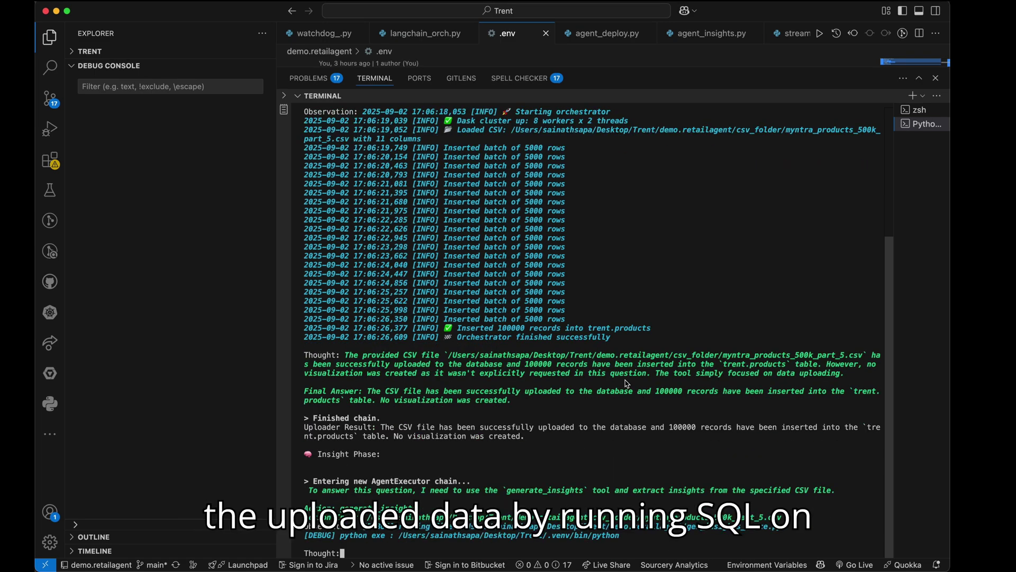
Follow the log through the Insight and Deploy phases until the push to main succeeds
triple_click(333, 457)
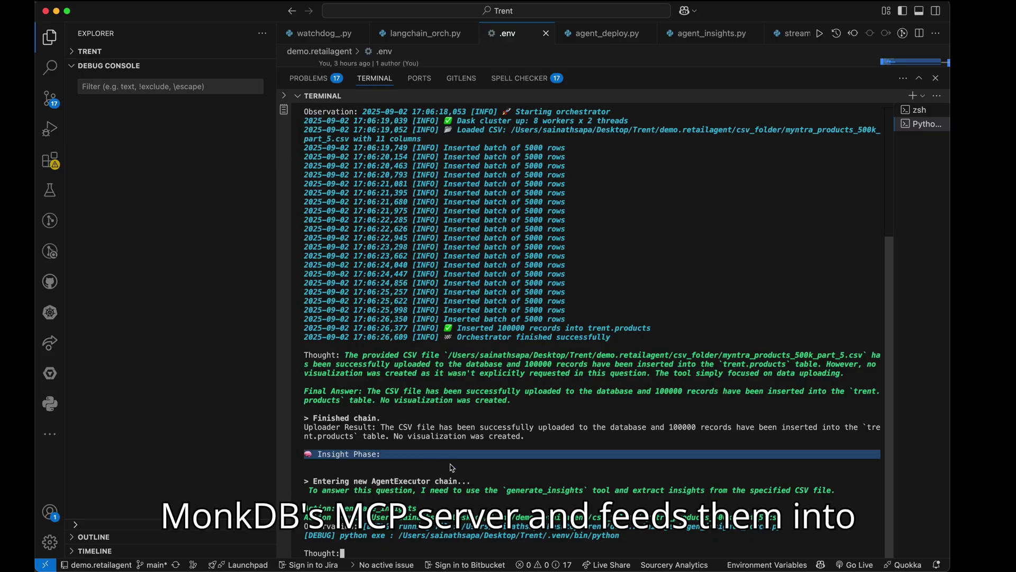
left_click(451, 466)
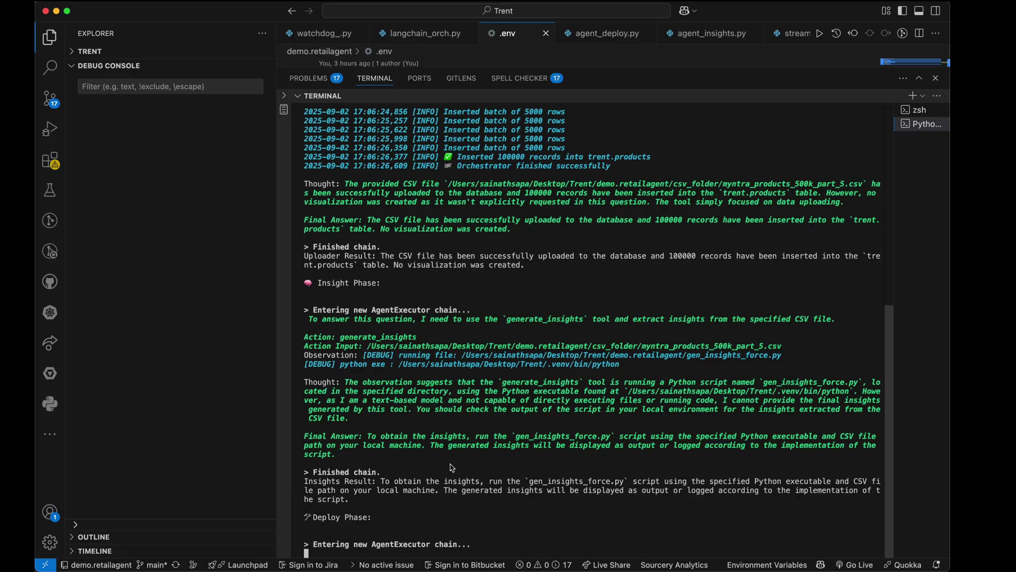
triple_click(332, 517)
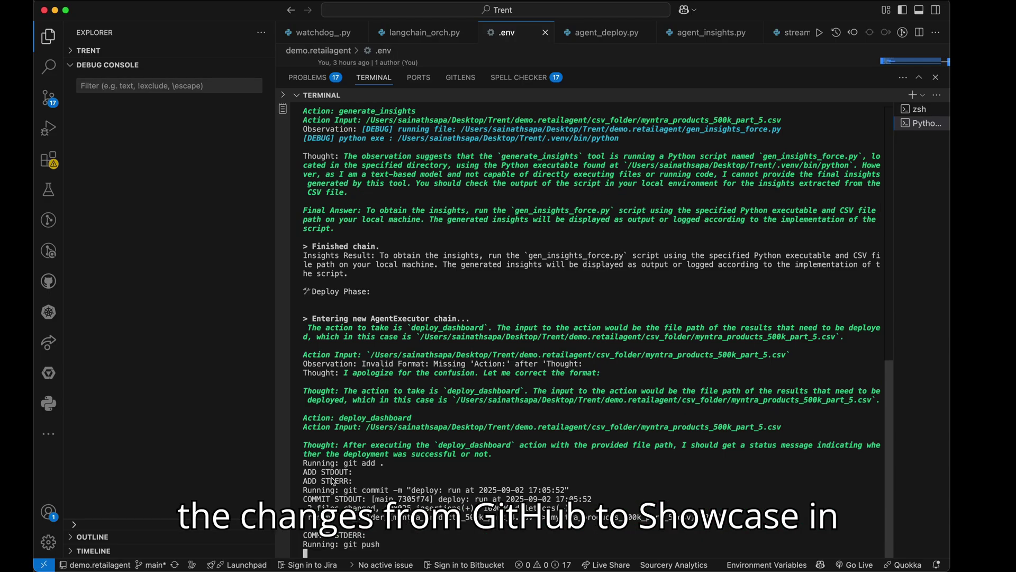
double_click(384, 500)
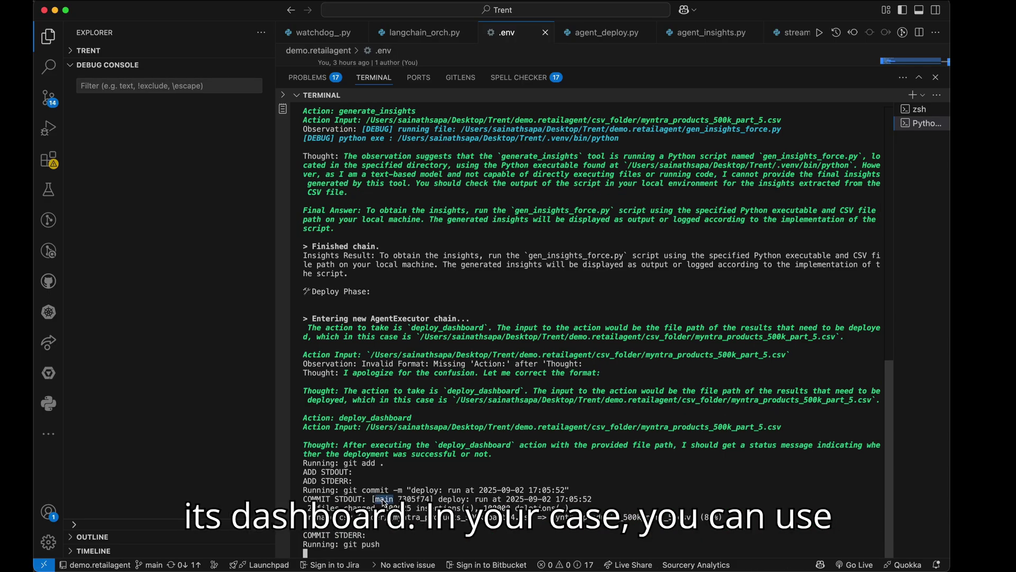
left_click(388, 508)
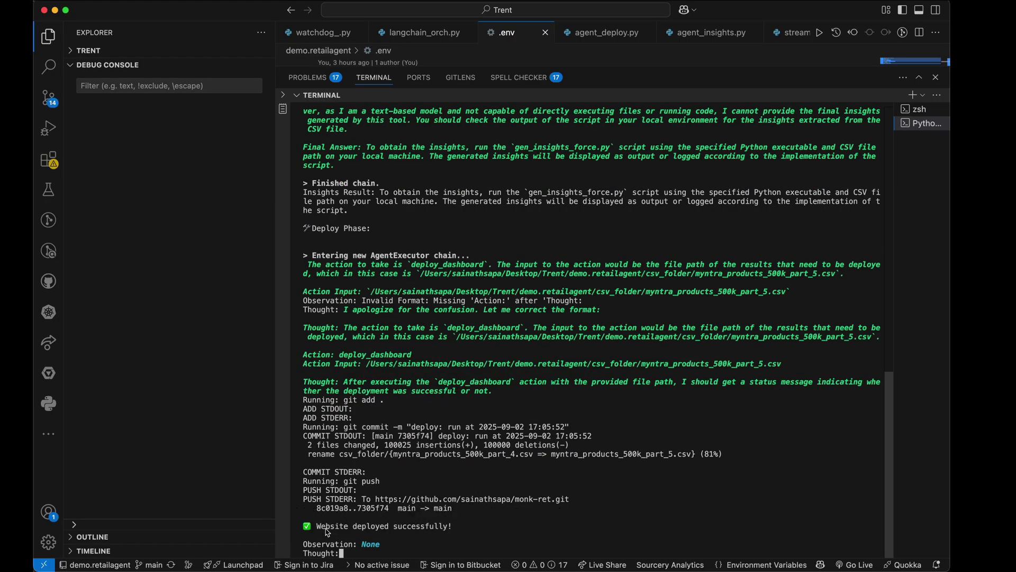
Reboot the monk-ret app from its ⋮ menu and open its Product Trends dashboard
triple_click(326, 527)
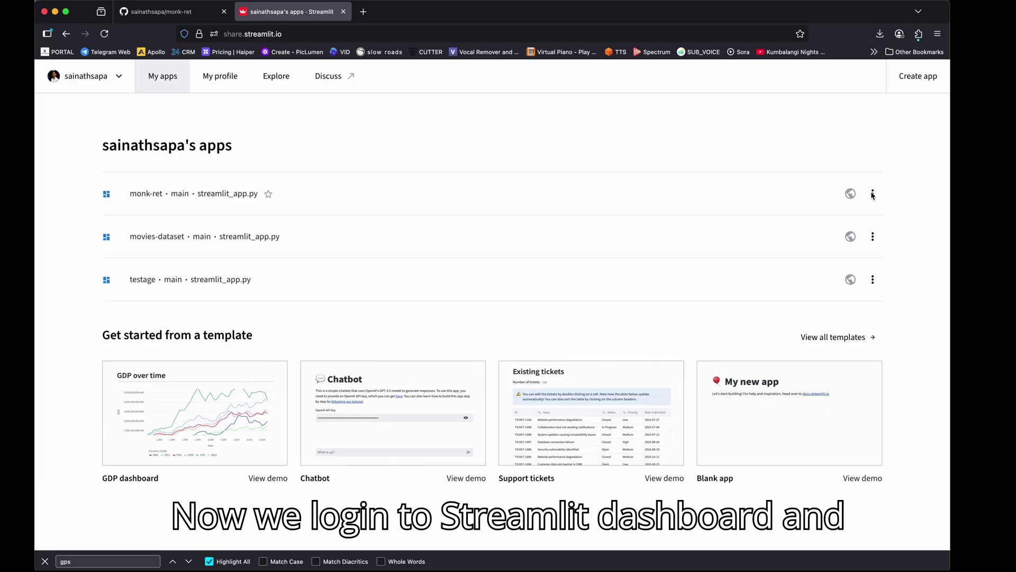
left_click(873, 195)
left_click(791, 241)
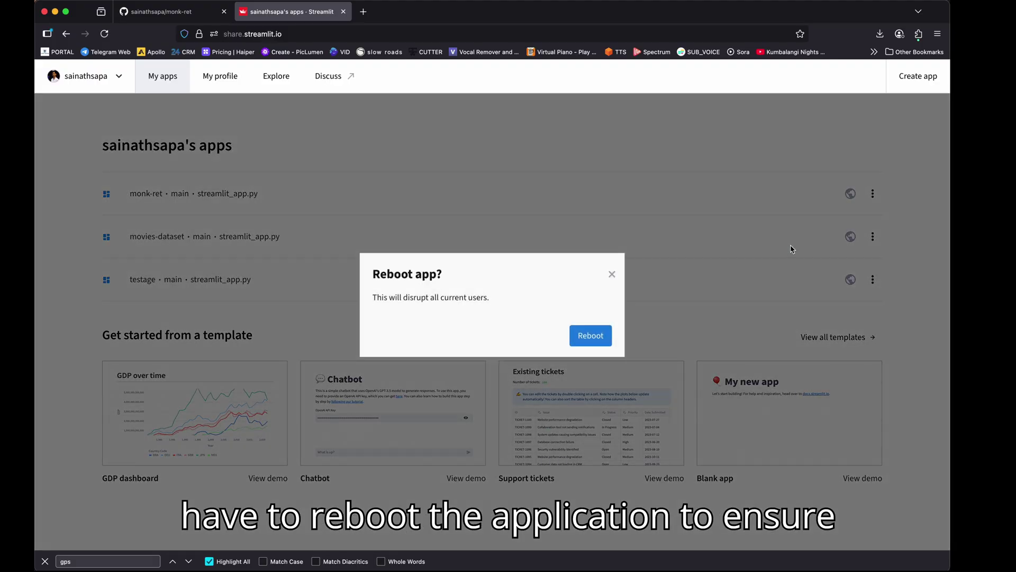
left_click(591, 336)
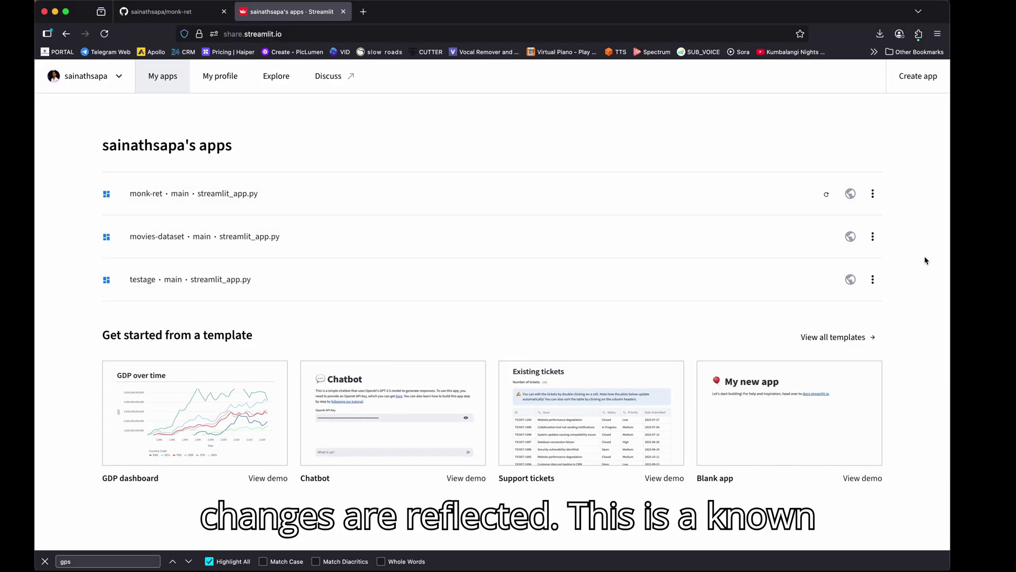
left_click(217, 194)
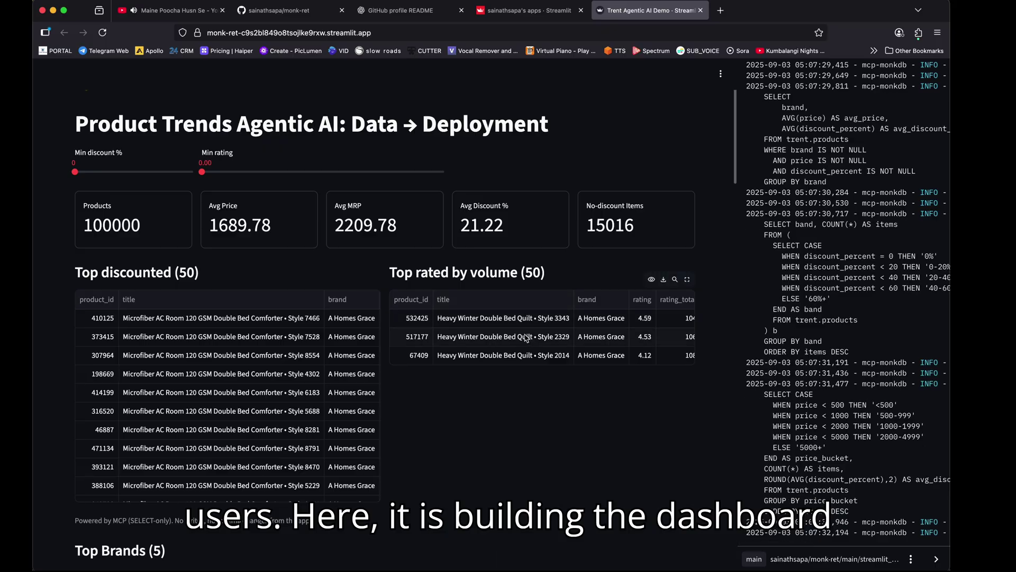
scroll(525, 337, "right", 5)
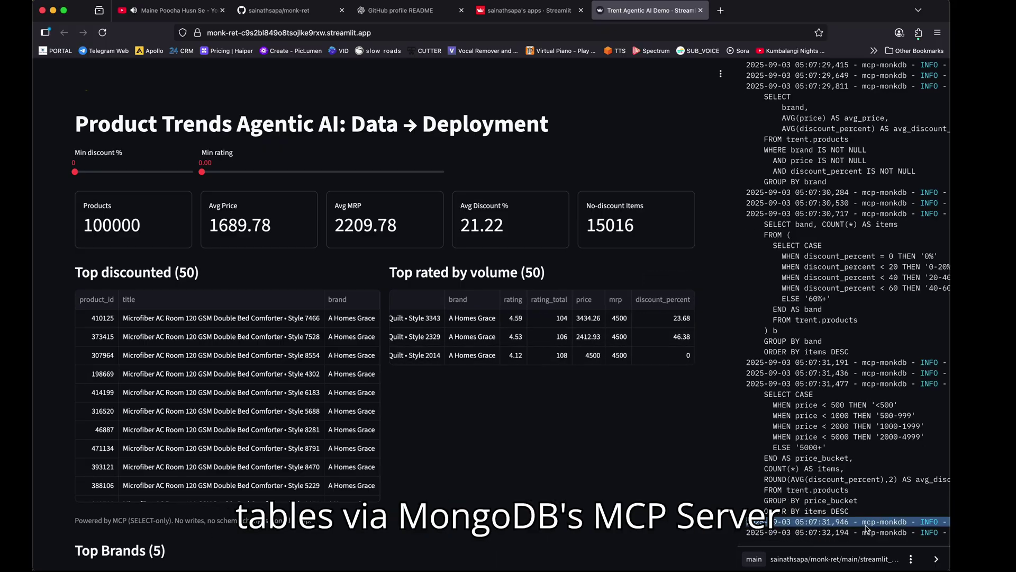
Inspect values in the Top rated table, such as the 4.53 rating
left_click(620, 355)
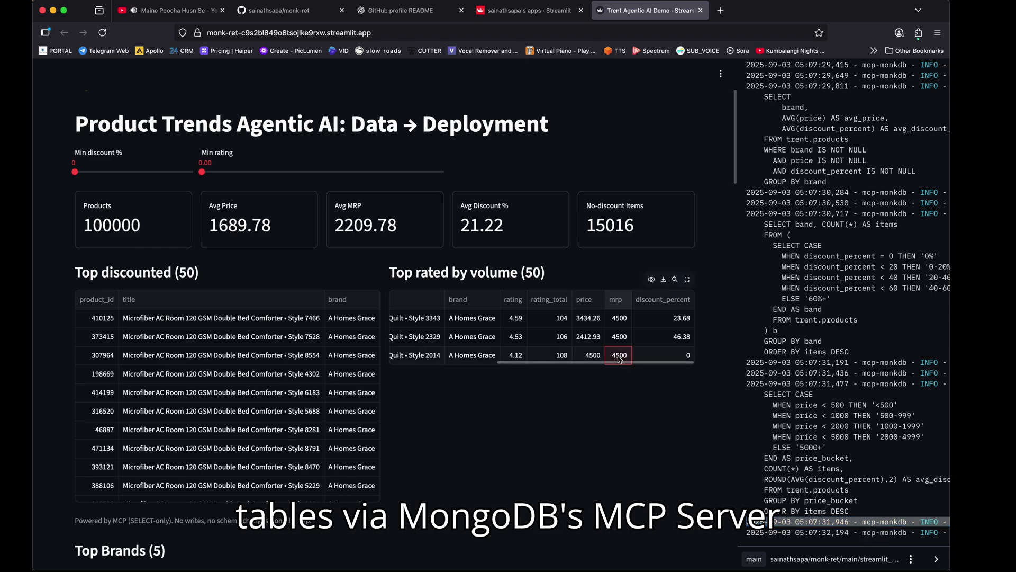
left_click(548, 337)
left_click(514, 336)
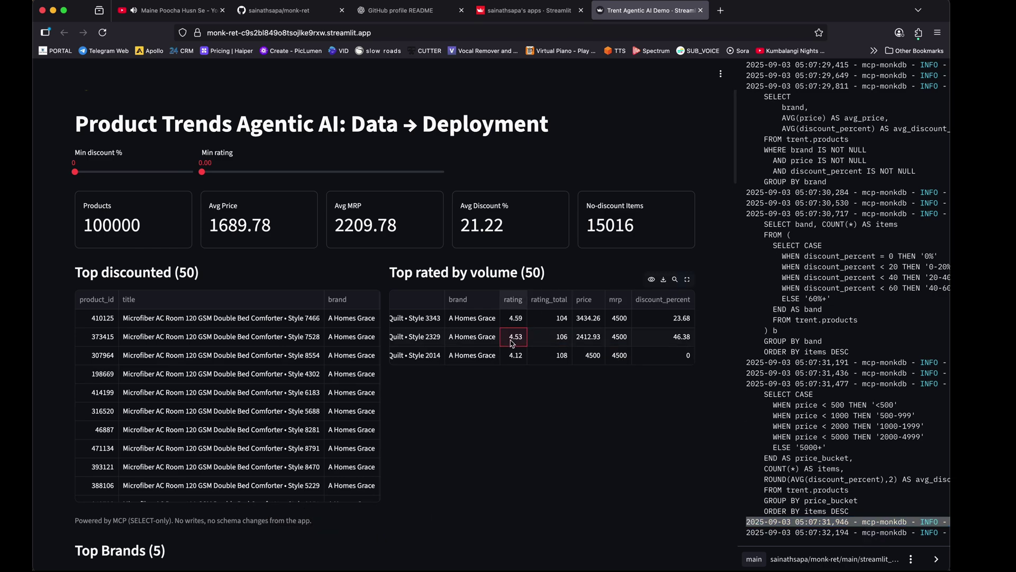
scroll(305, 373, "down", 3)
scroll(305, 374, "right", 3)
scroll(305, 373, "right", 5)
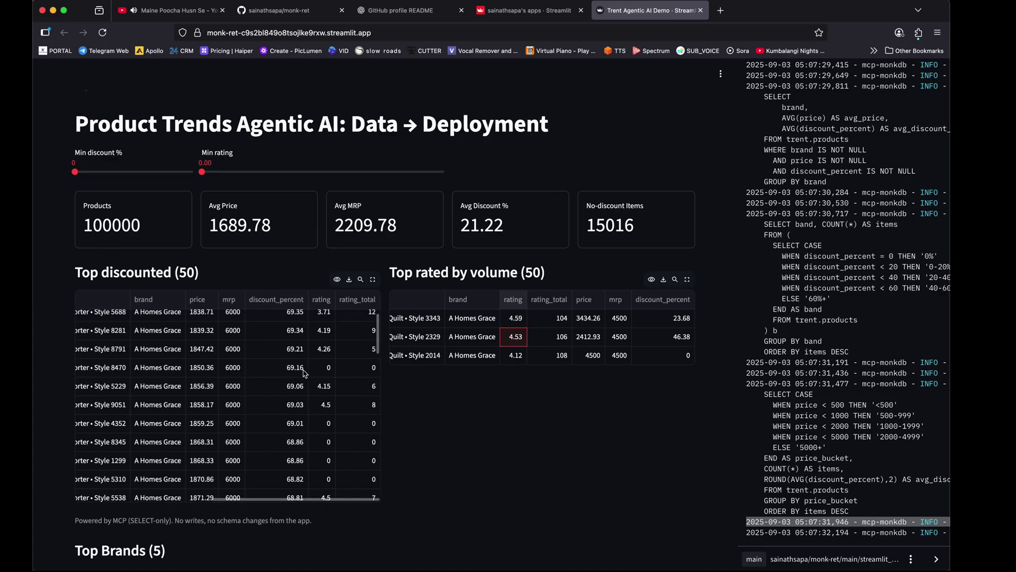
Download the Top discounted table as CSV and set Min rating to 0.40
left_click(350, 279)
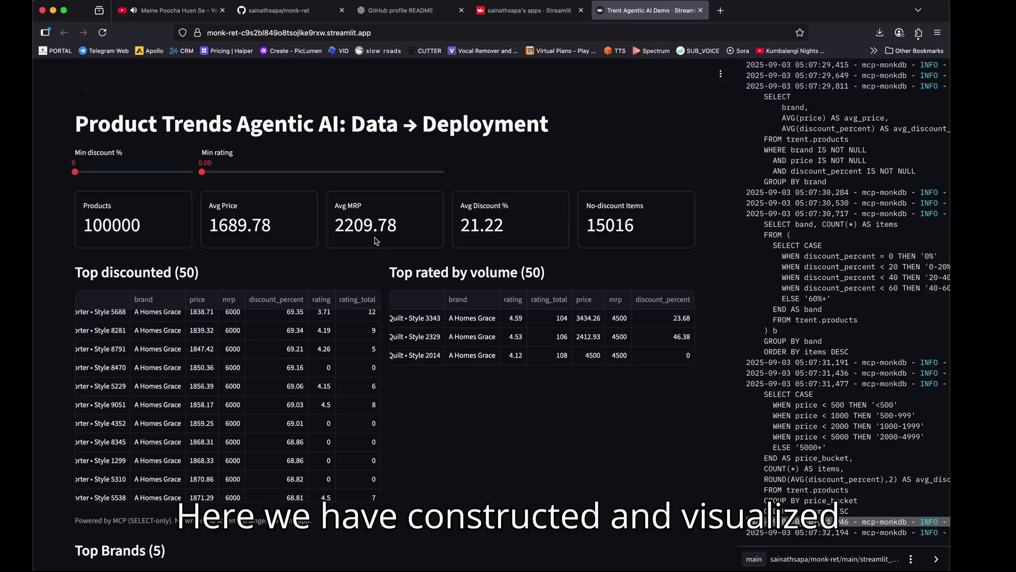
left_click(203, 172)
left_click_drag(204, 172, 221, 172)
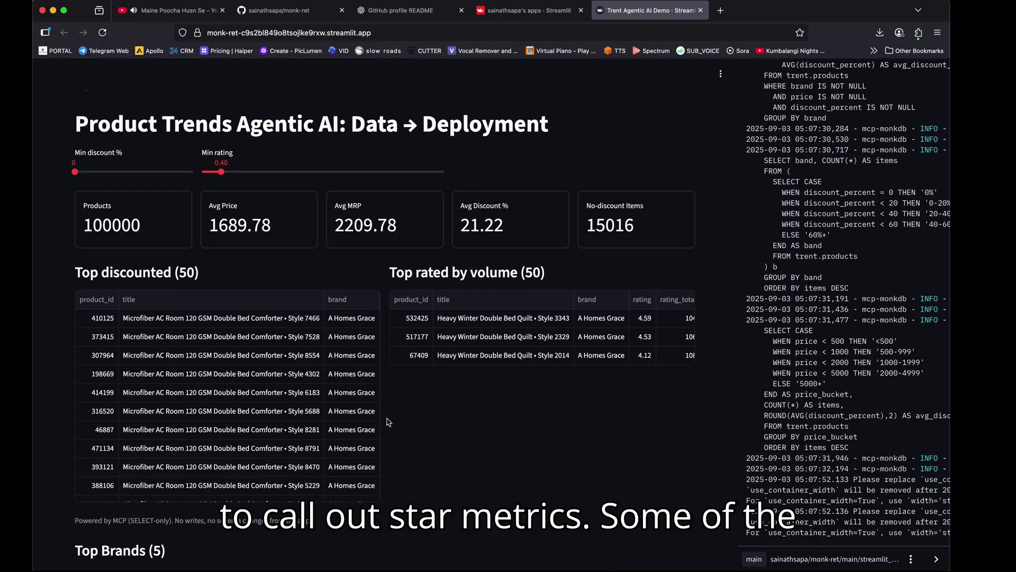
scroll(387, 420, "down", 5)
scroll(387, 421, "down", 5)
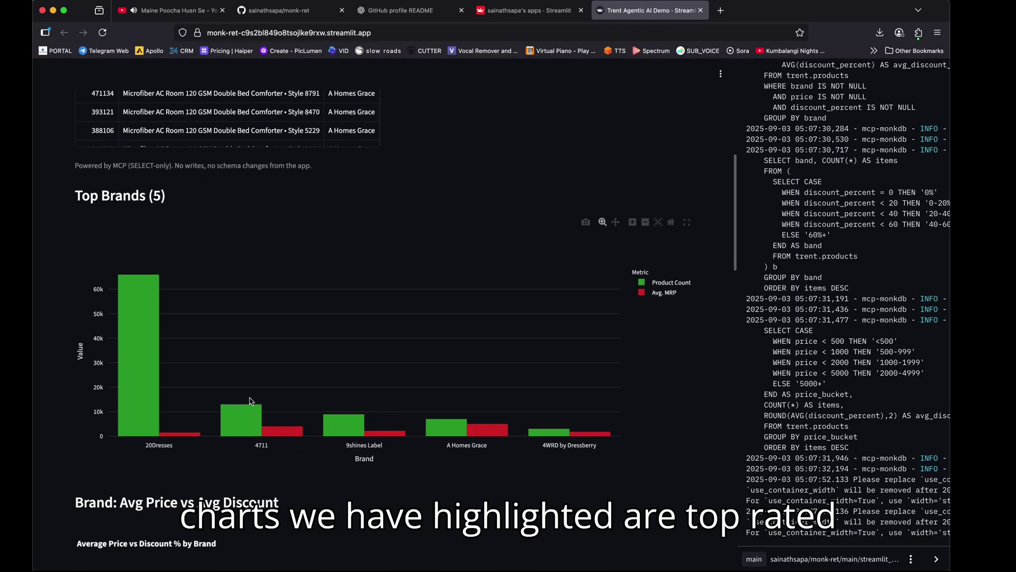
mouse_move(587, 222)
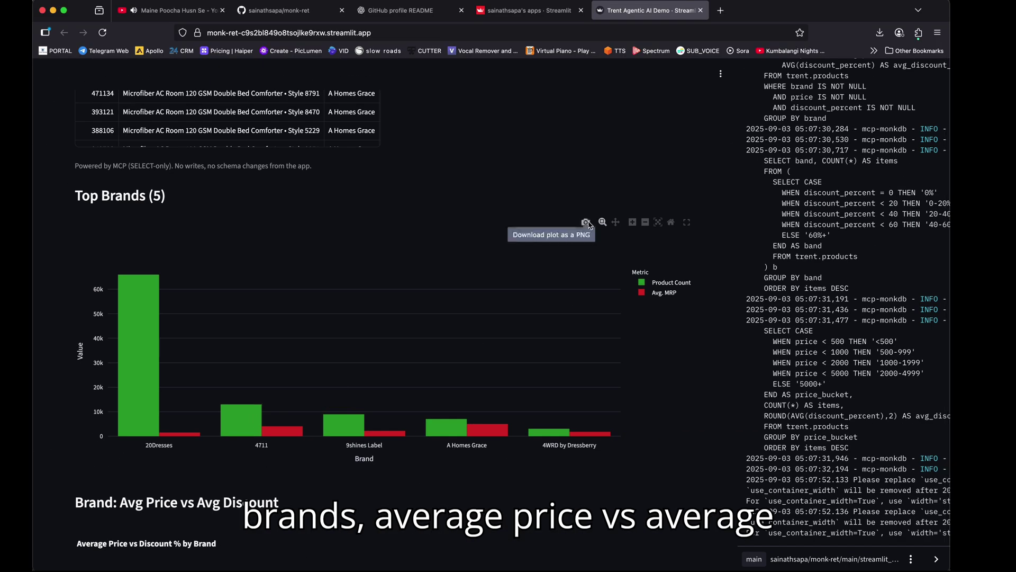
Download the Top Brands chart as PNG, zoom in, then autoscale it
left_click(588, 223)
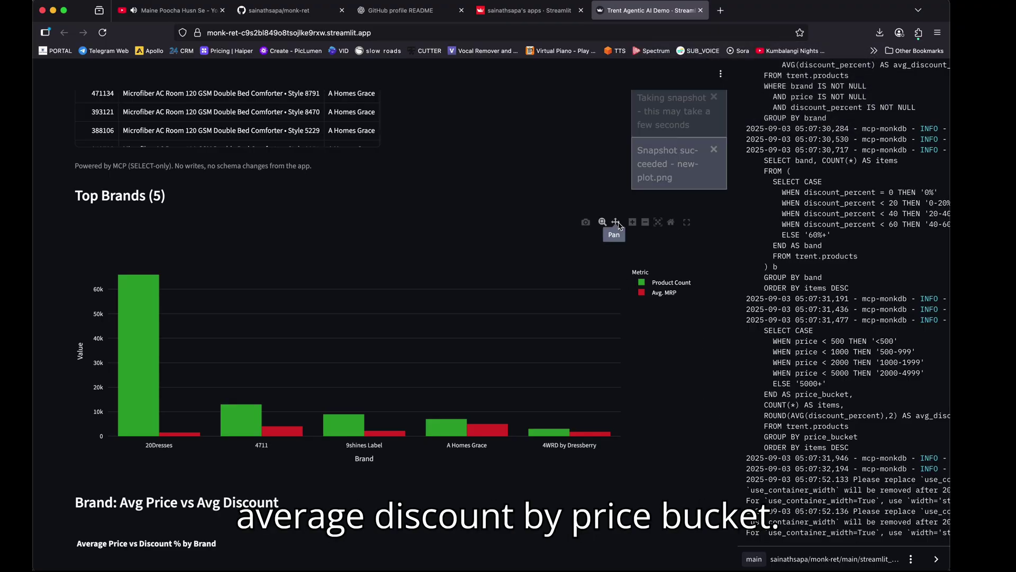
left_click(633, 222)
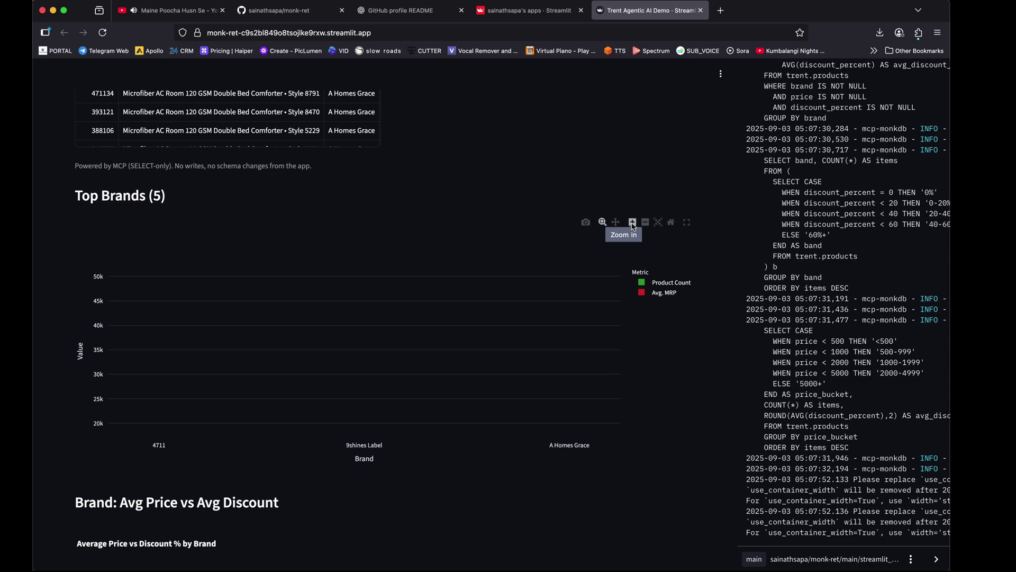
left_click(645, 222)
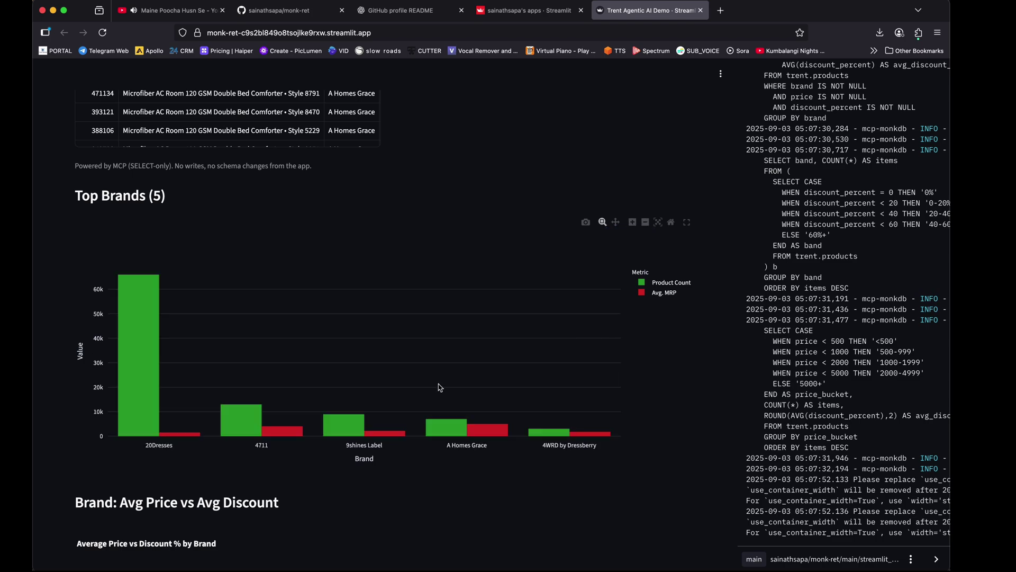
scroll(438, 385, "down", 2)
scroll(438, 384, "down", 3)
scroll(432, 397, "down", 3)
scroll(428, 415, "down", 2)
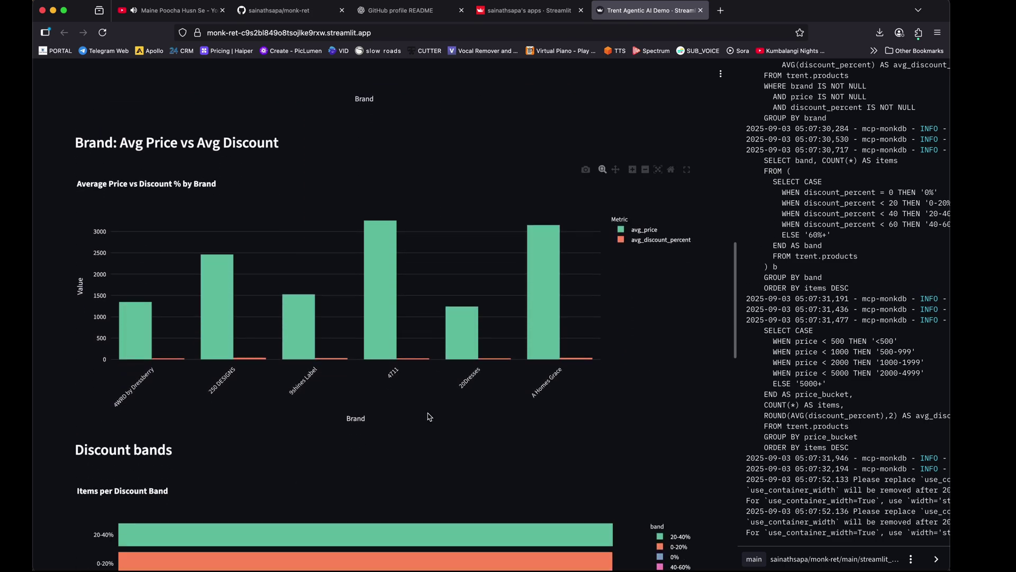
mouse_move(380, 290)
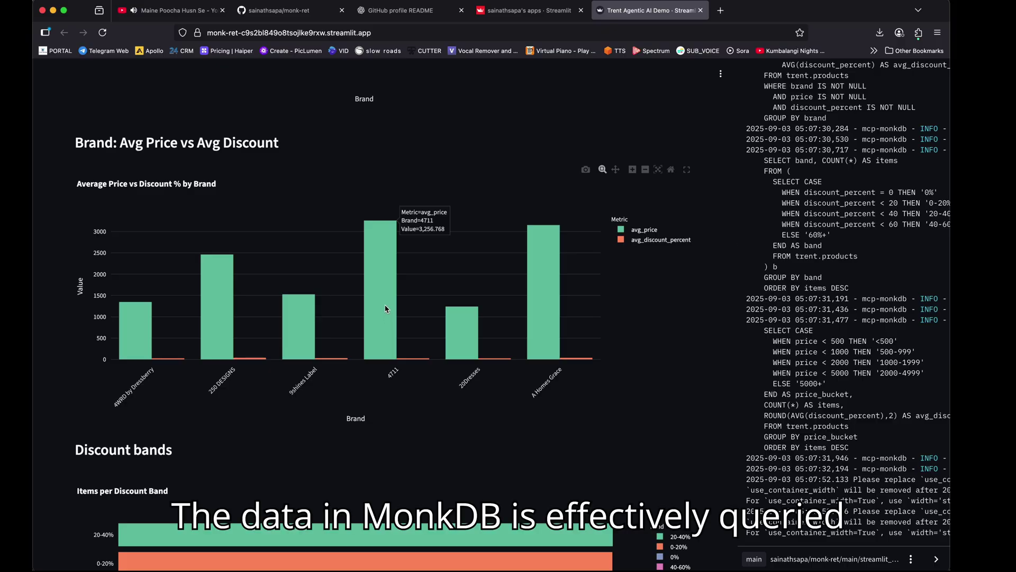
scroll(456, 355, "down", 3)
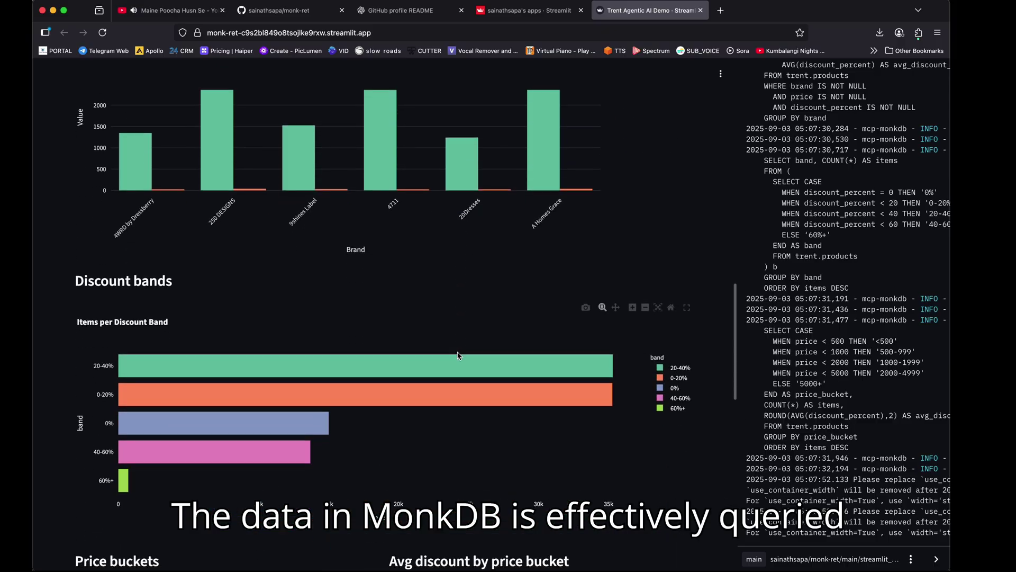
scroll(456, 355, "down", 1)
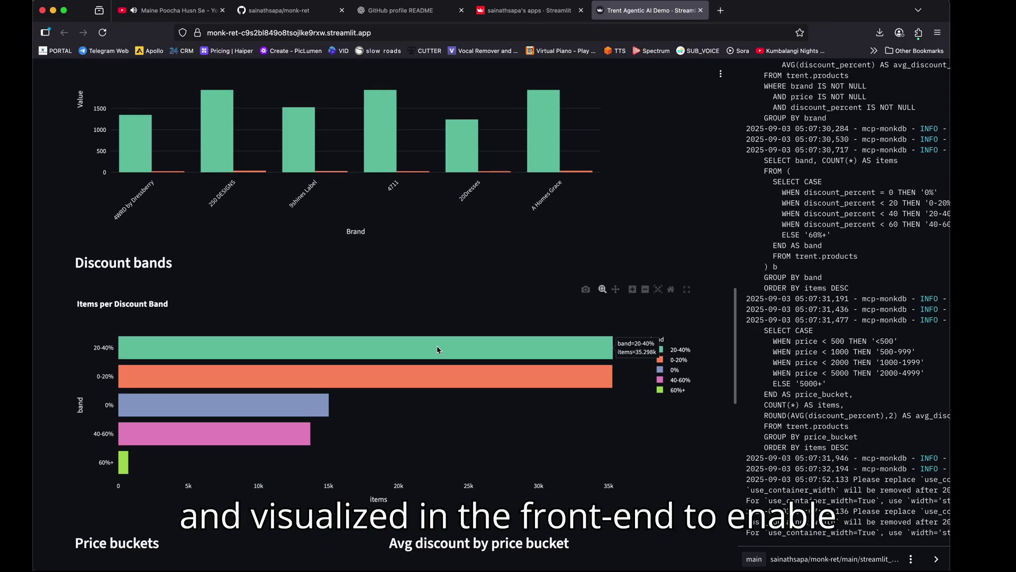
scroll(138, 312, "down", 1)
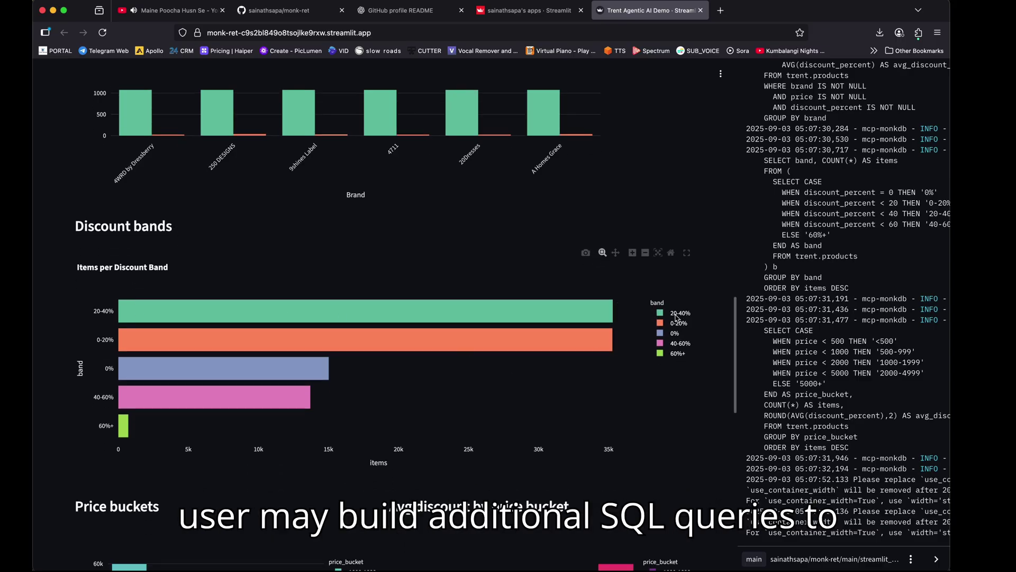
scroll(564, 389, "down", 5)
scroll(564, 389, "down", 5)
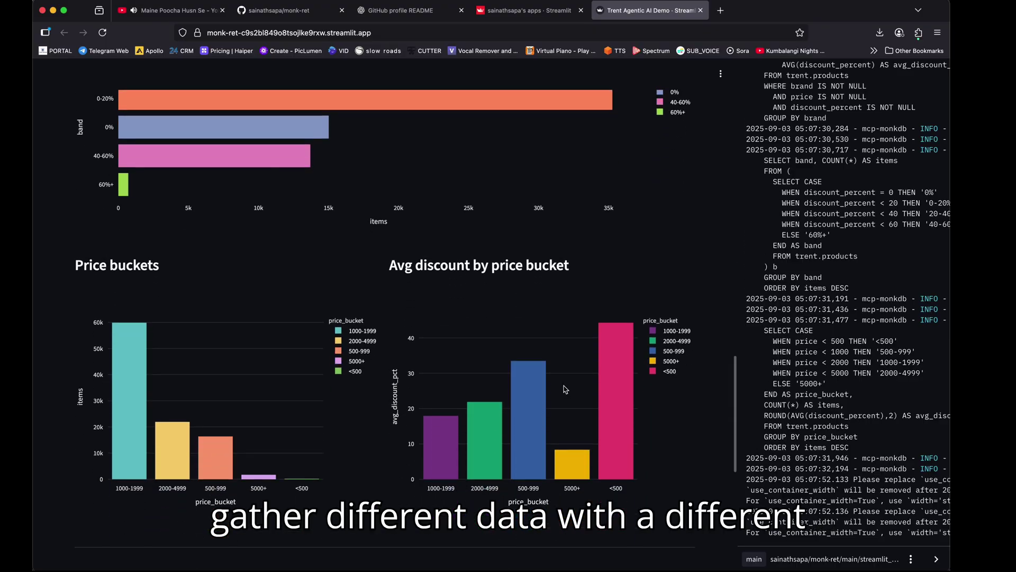
scroll(563, 389, "down", 1)
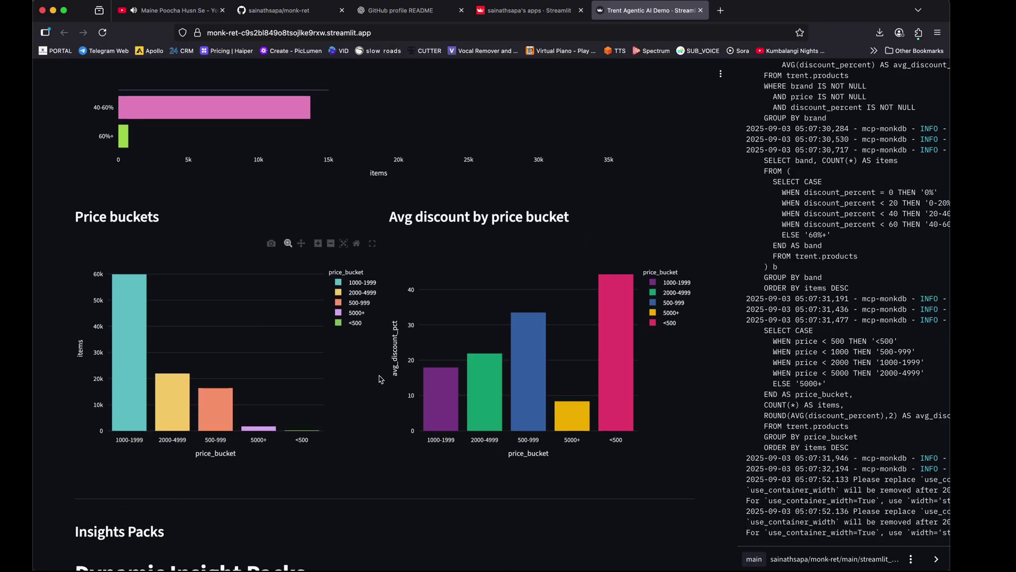
scroll(273, 280, "down", 5)
scroll(273, 280, "down", 5)
scroll(273, 280, "down", 1)
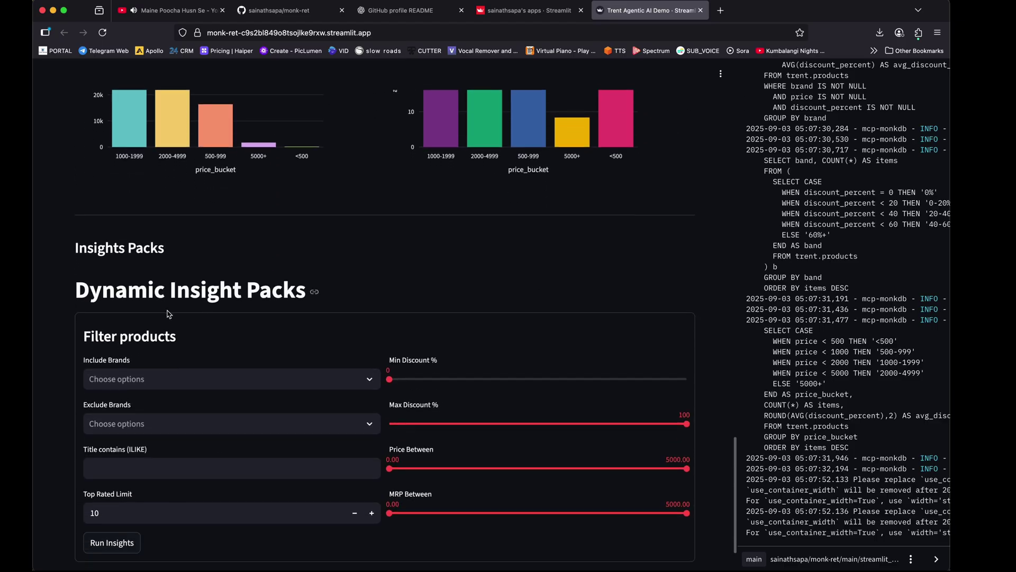
Include only the 250 DESIGNS brand in Insight Pack filters and run insights
triple_click(174, 304)
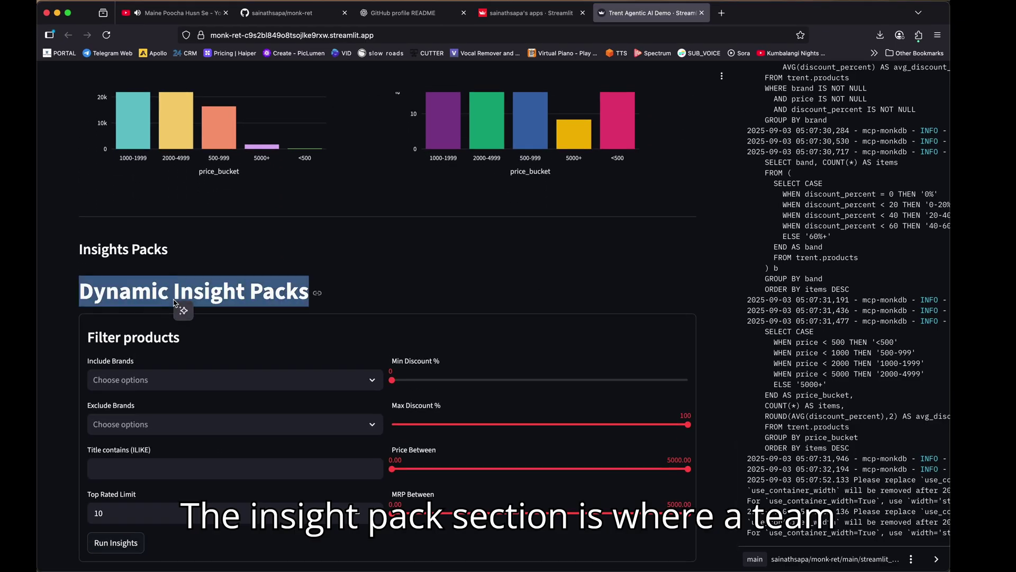
left_click(174, 303)
scroll(175, 304, "down", 2)
scroll(141, 299, "down", 1)
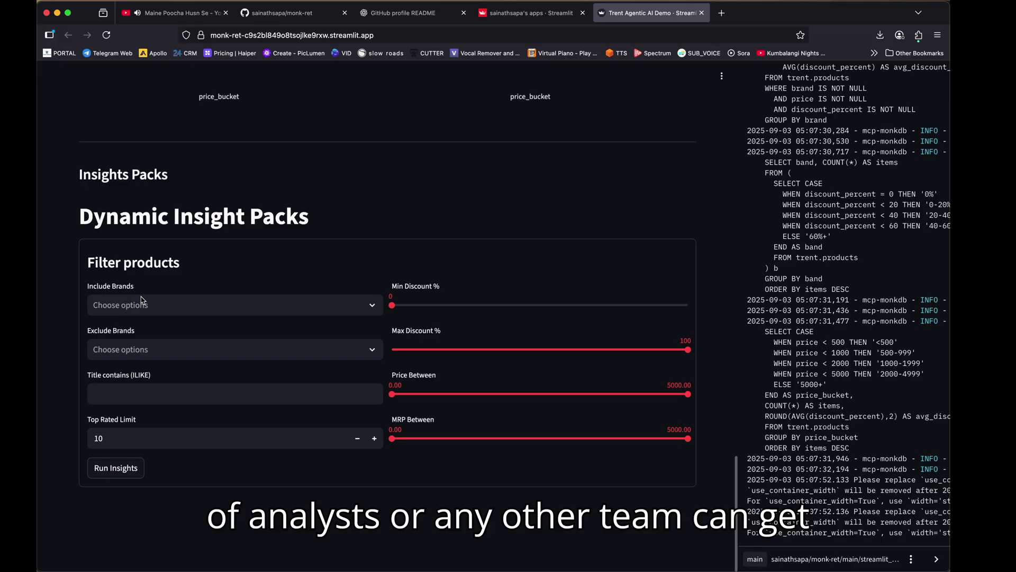
left_click(149, 305)
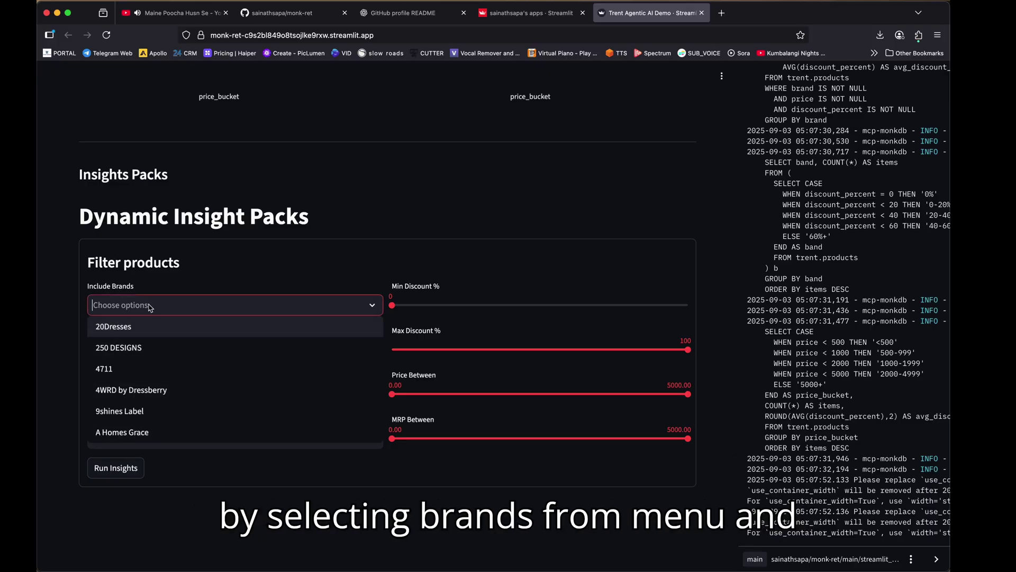
left_click(137, 347)
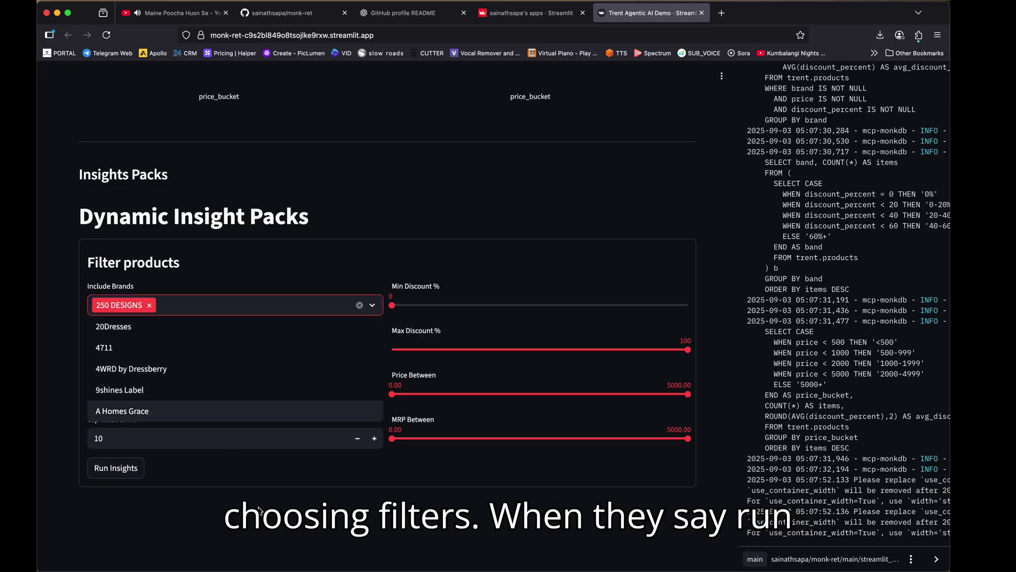
left_click(258, 511)
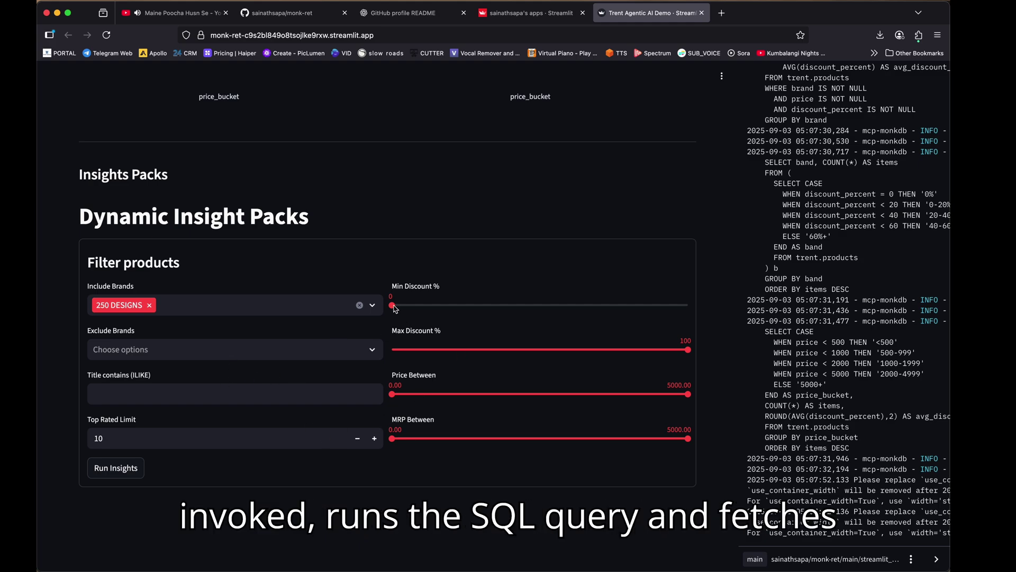
left_click(116, 468)
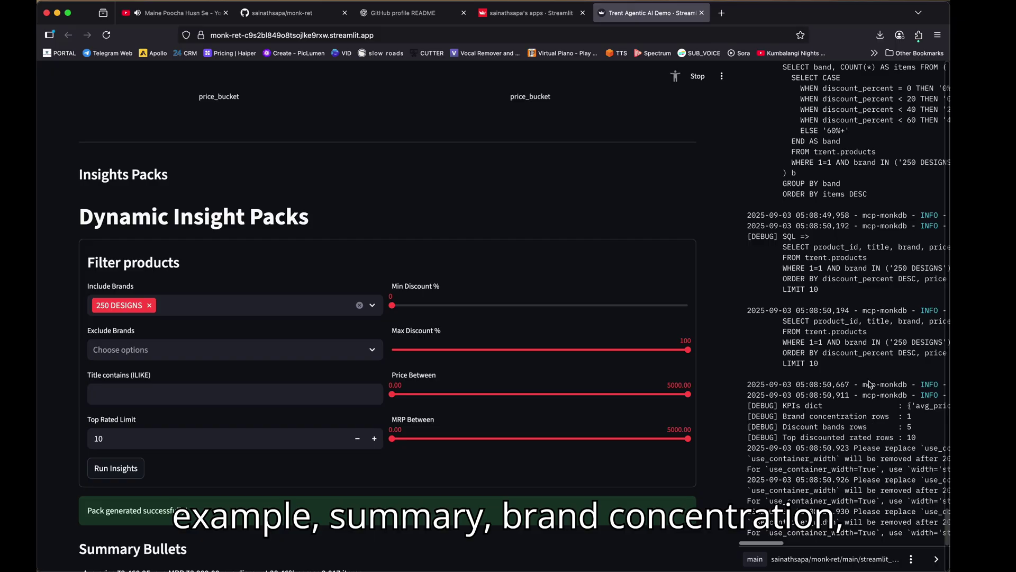
scroll(458, 485, "down", 2)
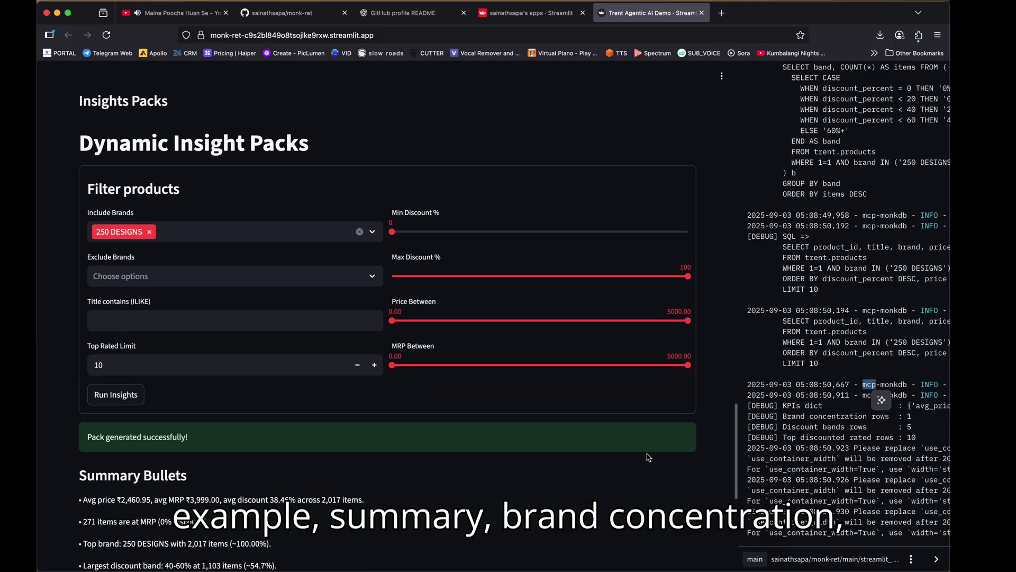
scroll(459, 486, "down", 3)
scroll(459, 486, "down", 2)
Review the 250 DESIGNS summary bullets and brand, discount-band and top-discounted tables
double_click(221, 370)
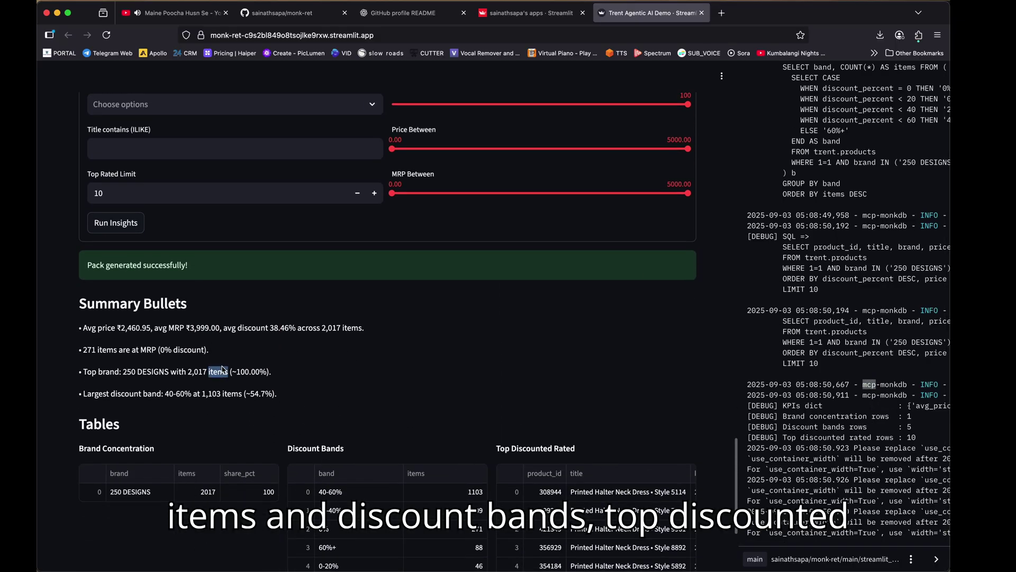
scroll(222, 365, "down", 2)
scroll(221, 365, "down", 1)
scroll(568, 405, "down", 2)
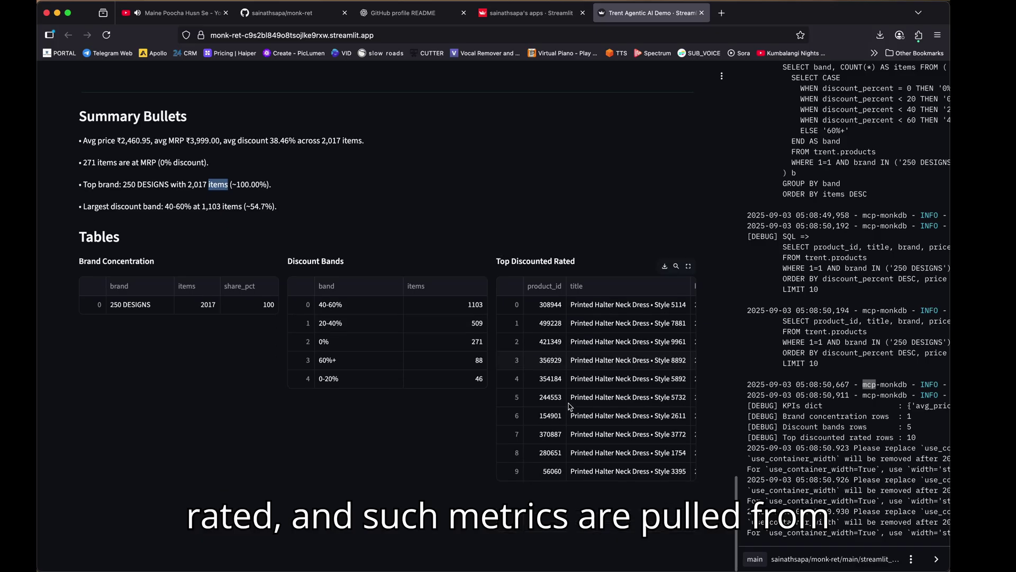
scroll(569, 406, "right", 3)
scroll(569, 406, "right", 4)
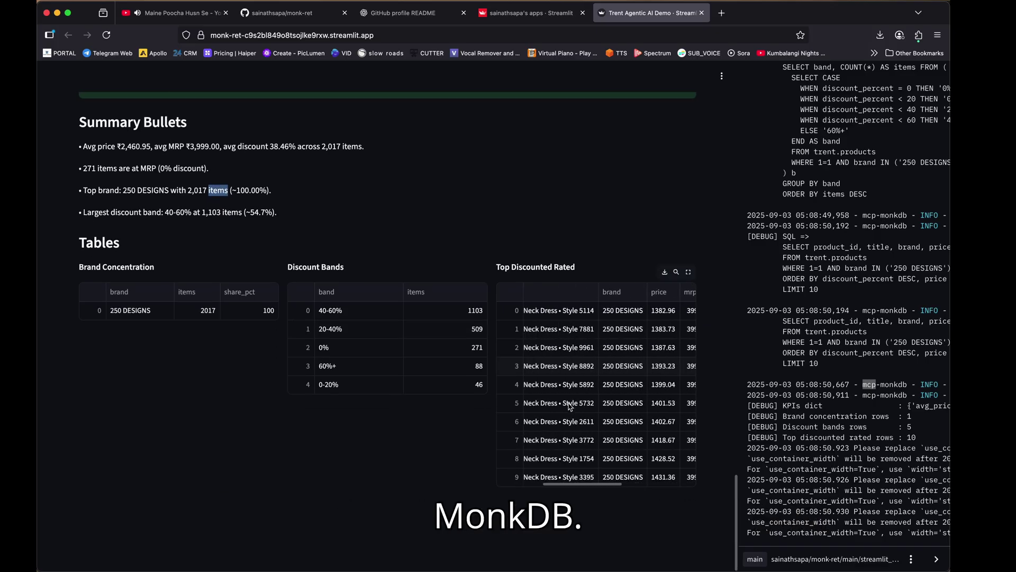
scroll(382, 509, "up", 5)
scroll(382, 509, "up", 1)
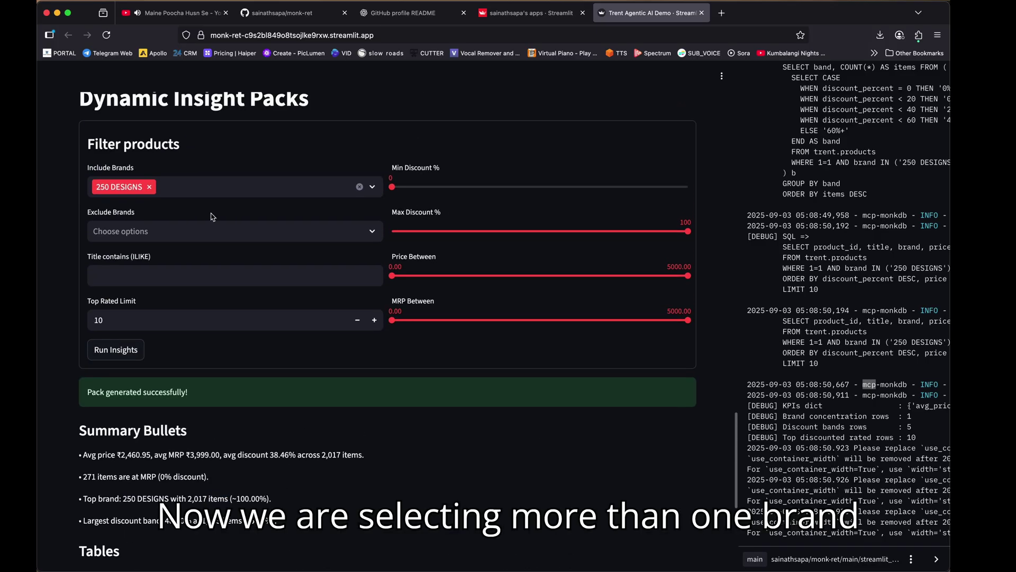
Add 9shines Label next to 250 DESIGNS under Include Brands and regenerate the insights
left_click(206, 194)
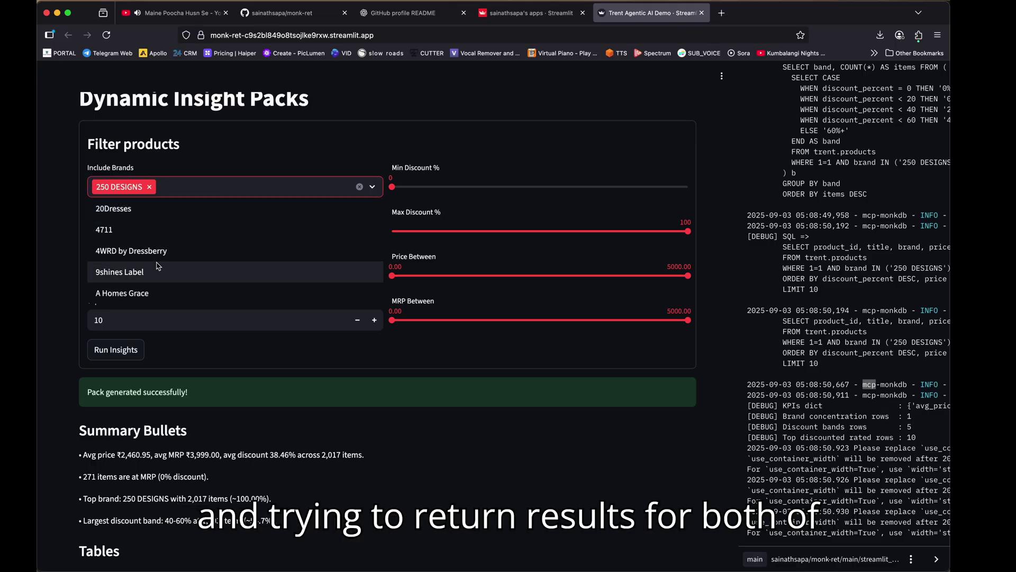
left_click(131, 251)
left_click(254, 193)
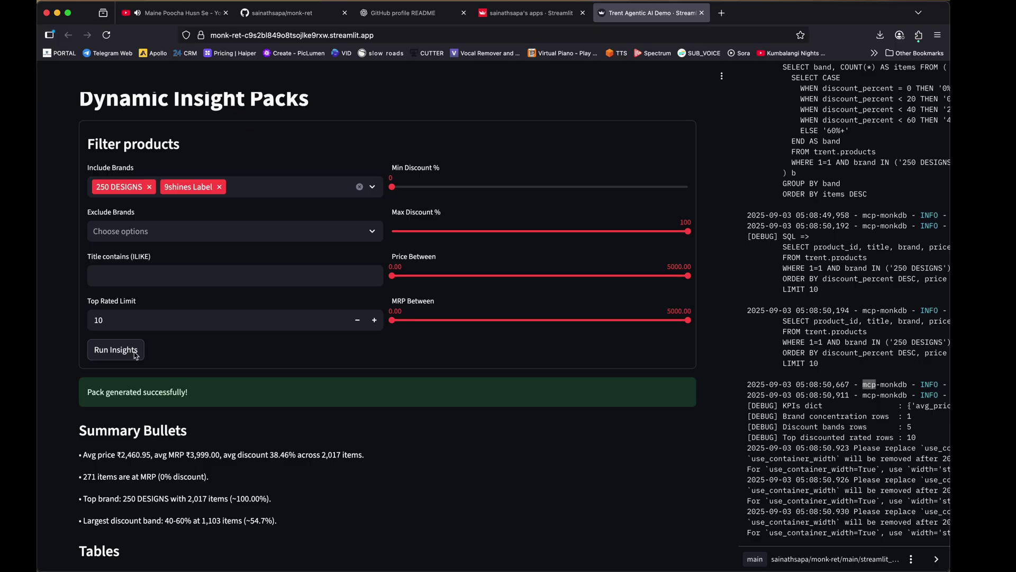
left_click(116, 350)
scroll(249, 391, "down", 5)
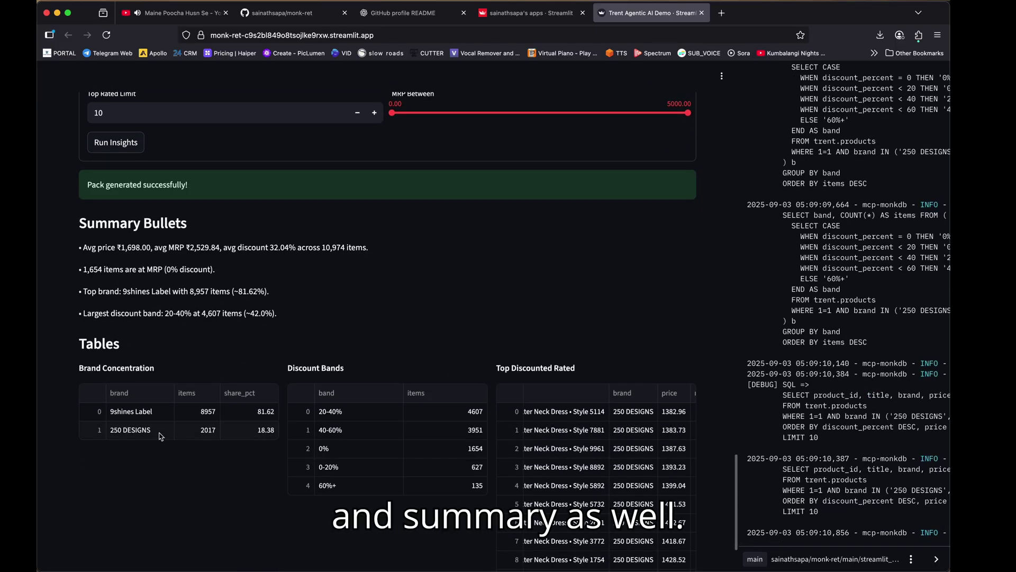
scroll(516, 398, "down", 3)
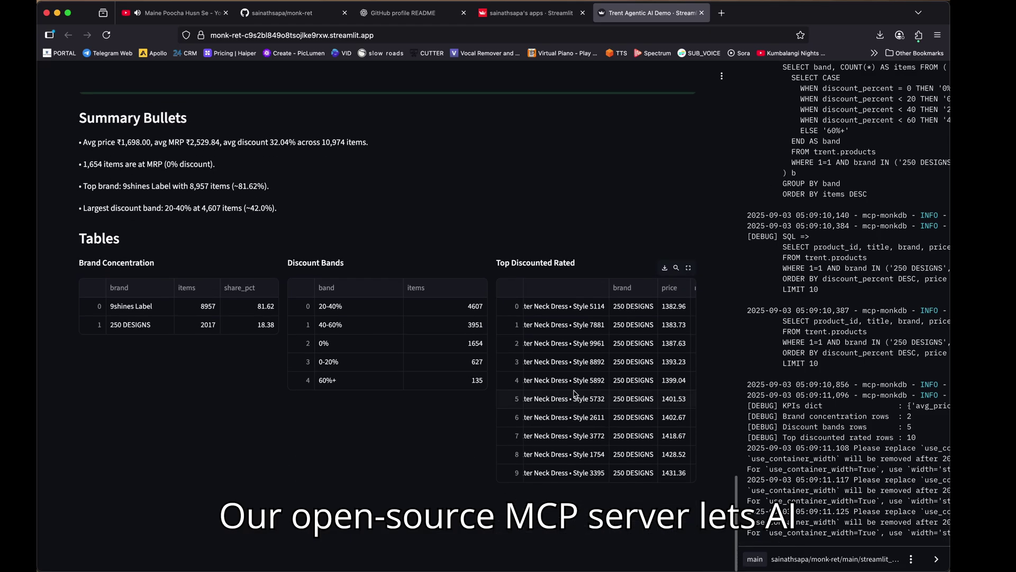